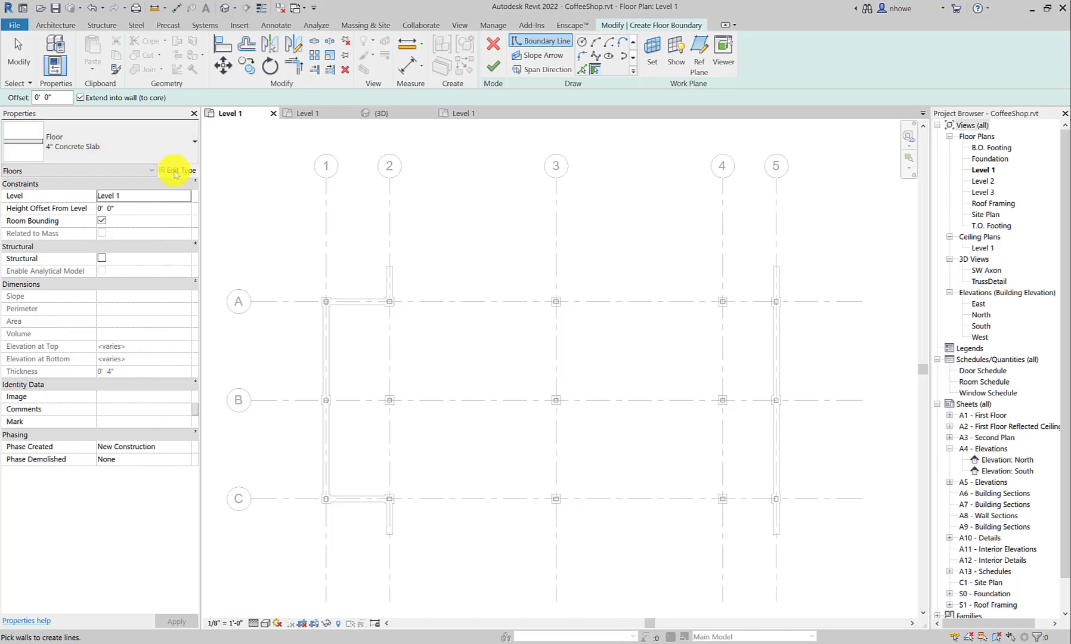
- Duplicate the 4" Concrete Slab floor type and name the copy 6" Concrete Slab
{"action": "left_click", "coordinate": [177, 170]}
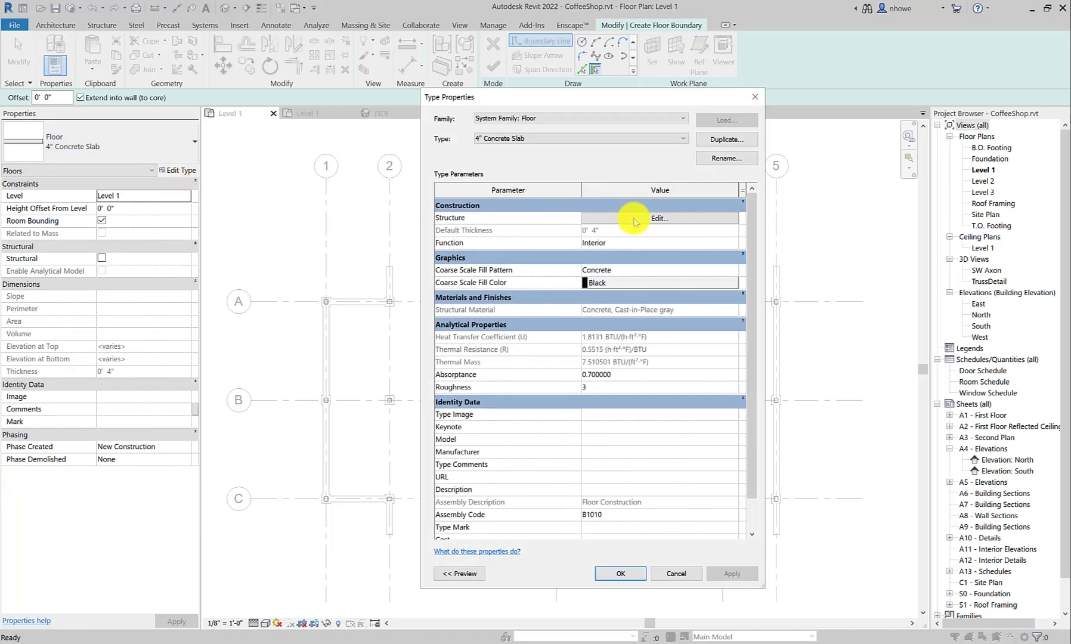
{"action": "left_click", "coordinate": [727, 141]}
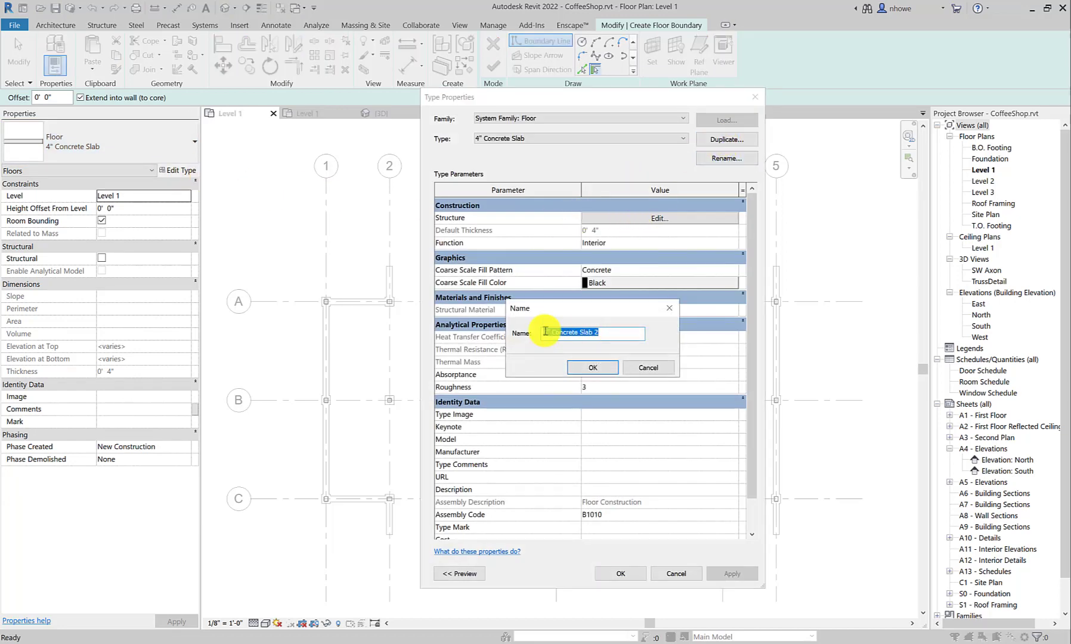
{"action": "type", "text": "6"}
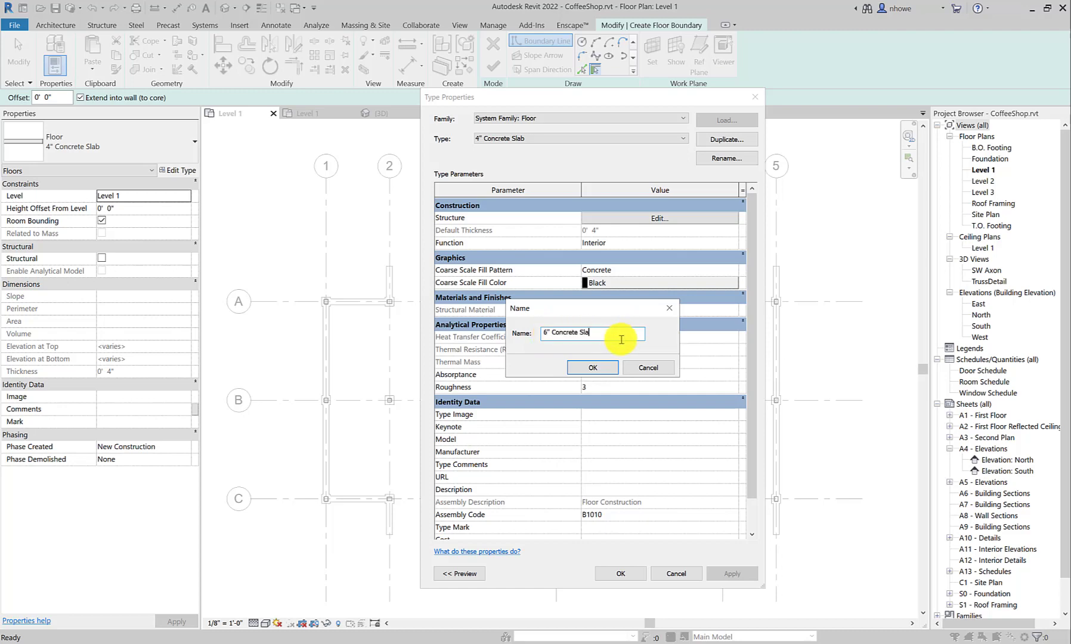
{"action": "left_click", "coordinate": [601, 370]}
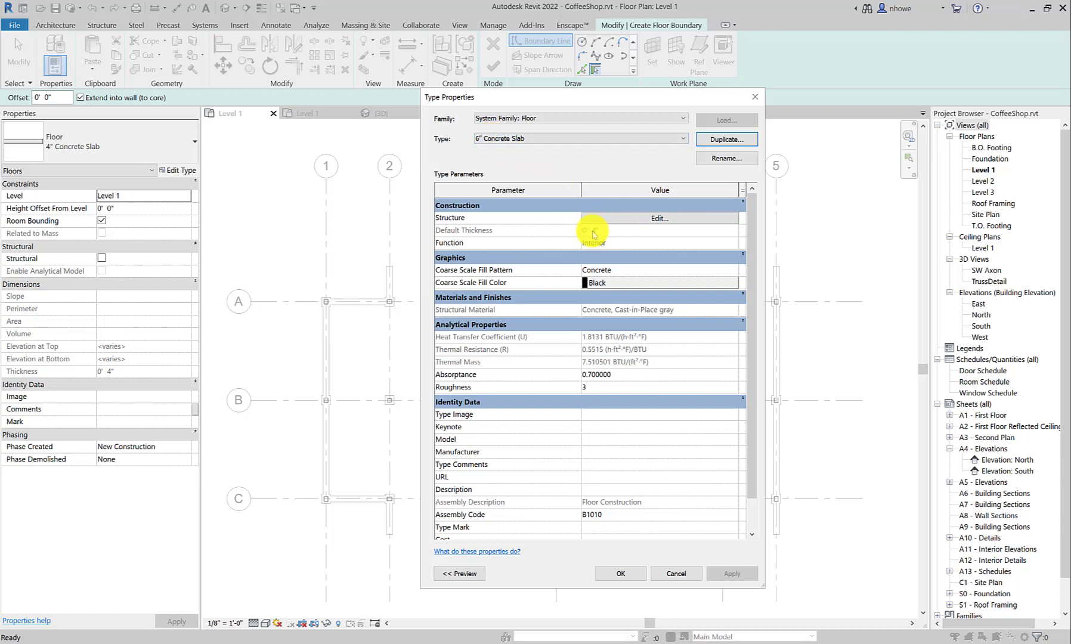
- Keep Concrete, Cast-in-Place gray as the slab's structure material, set that layer's thickness to 6", and accept the type changes
{"action": "left_click", "coordinate": [628, 221]}
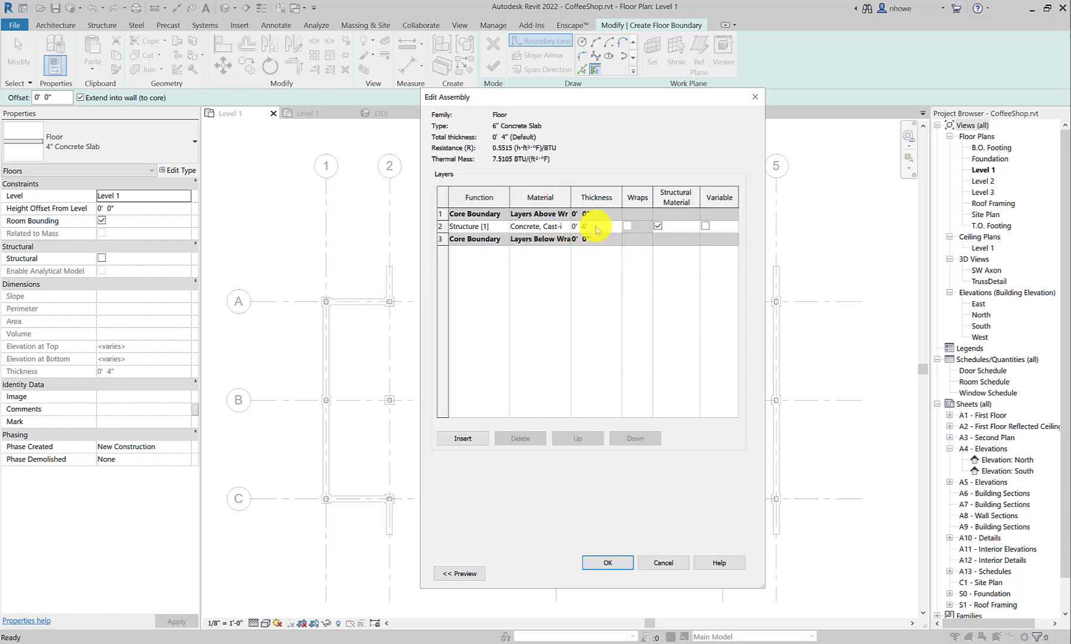
{"action": "left_click", "coordinate": [557, 228]}
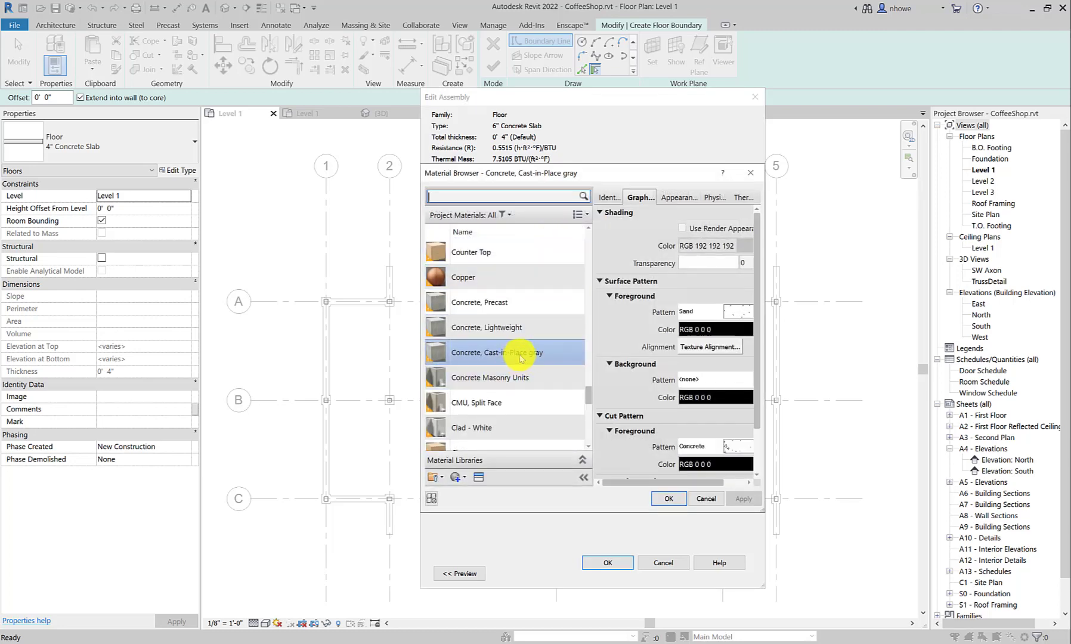
{"action": "left_click", "coordinate": [666, 500]}
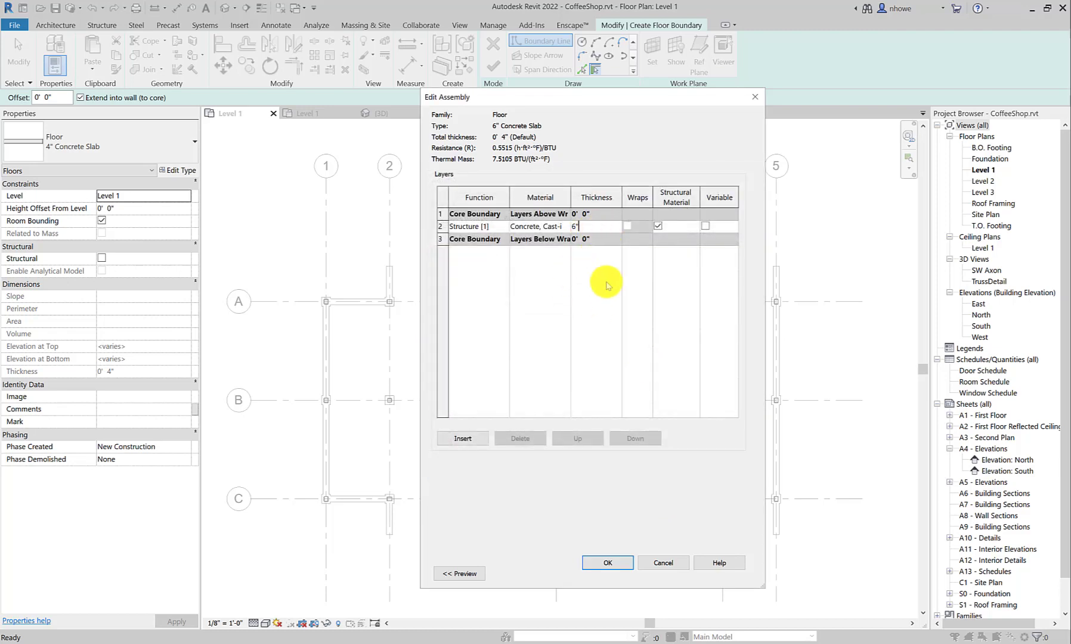
{"action": "left_click", "coordinate": [608, 562]}
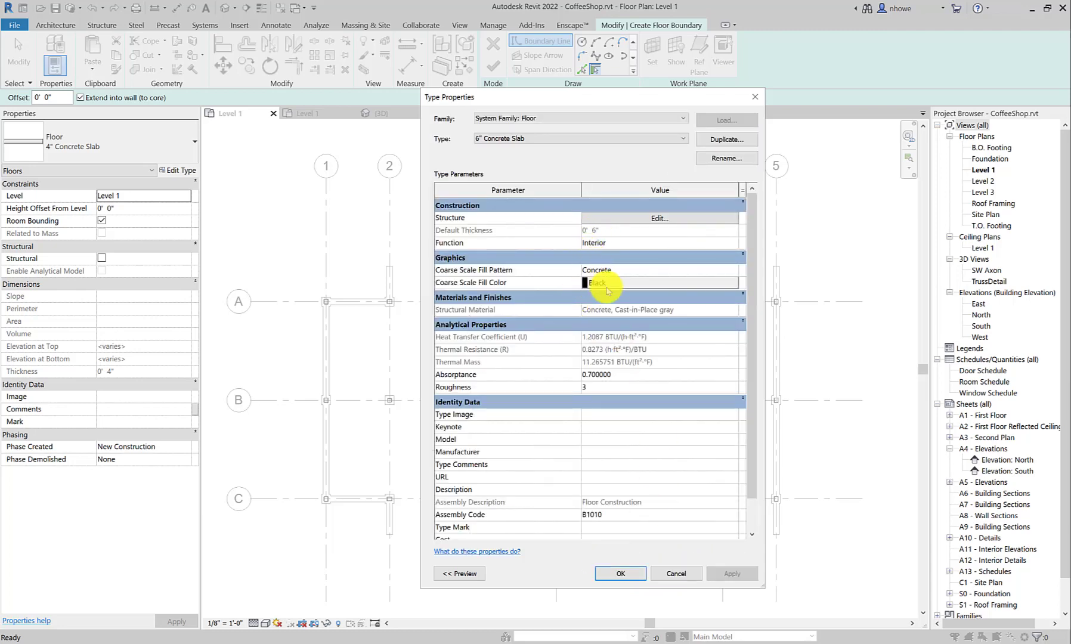
{"action": "left_click", "coordinate": [622, 574]}
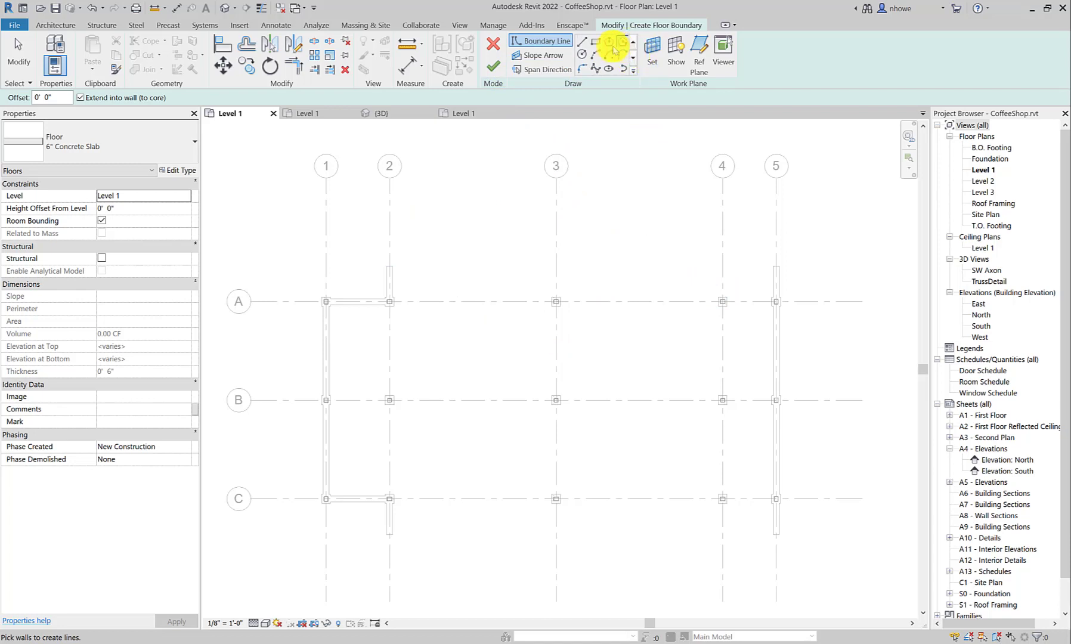
- Sketch a rectangular floor boundary about 101'-9" by 45'-2", aligned with the foundation wall ends and extending past grids 1 and 5
{"action": "left_click", "coordinate": [595, 42]}
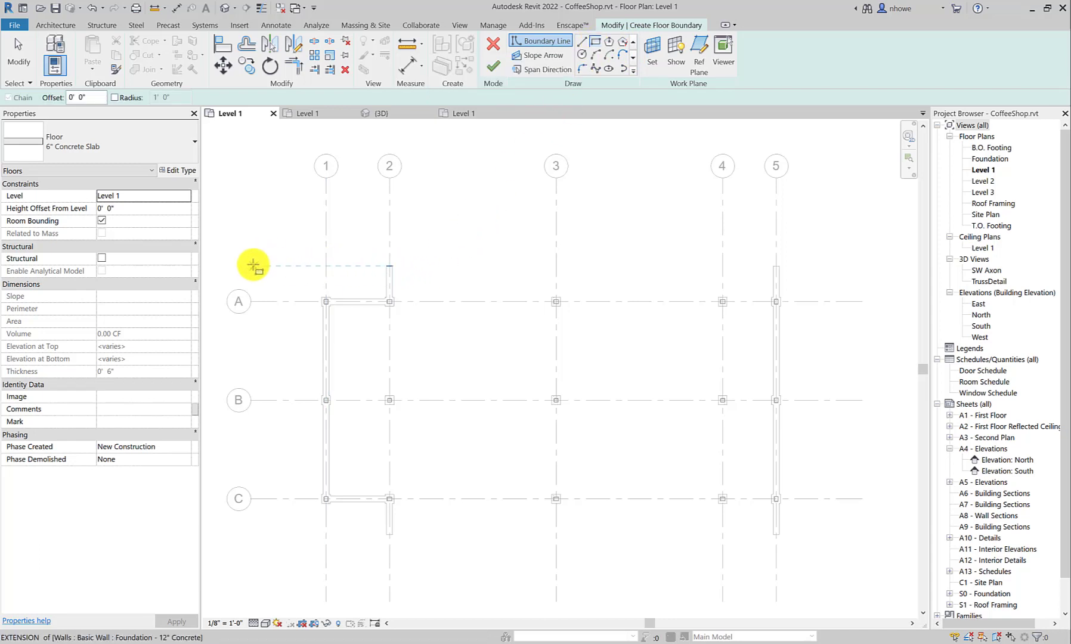
{"action": "left_click", "coordinate": [255, 266]}
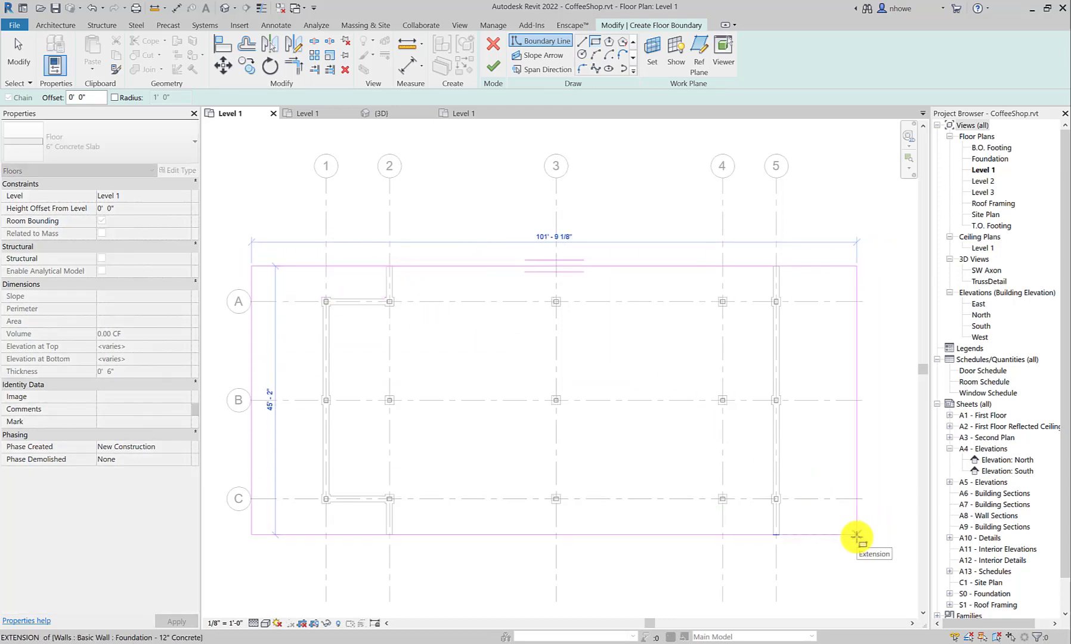
{"action": "left_click", "coordinate": [857, 535]}
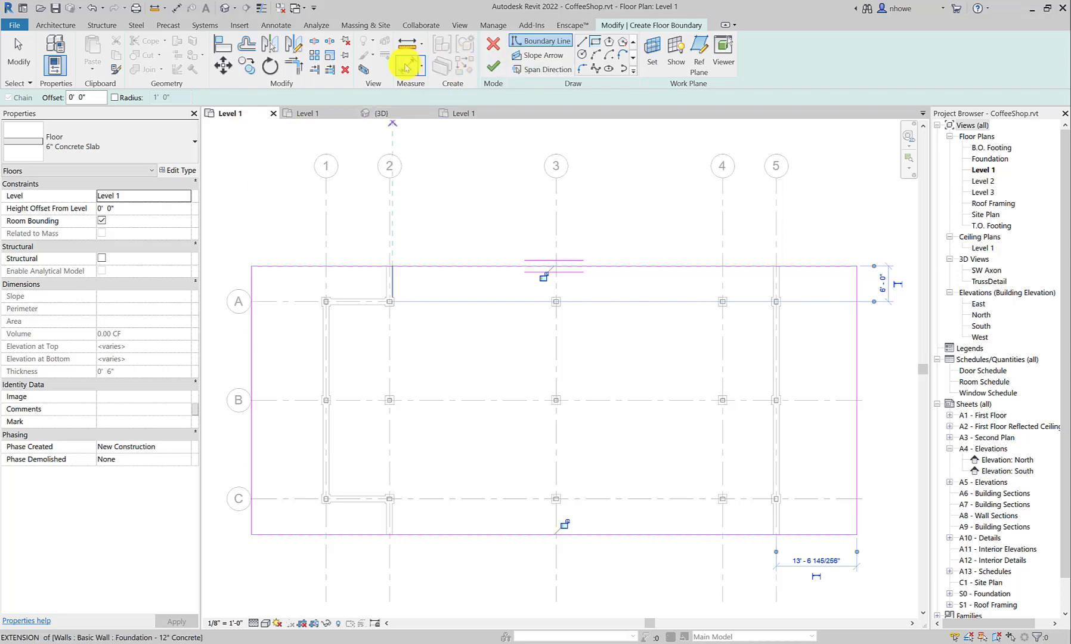
- Add aligned dimensions from grid 1 and grid 5 to their nearest floor boundary edges
{"action": "left_click", "coordinate": [406, 67]}
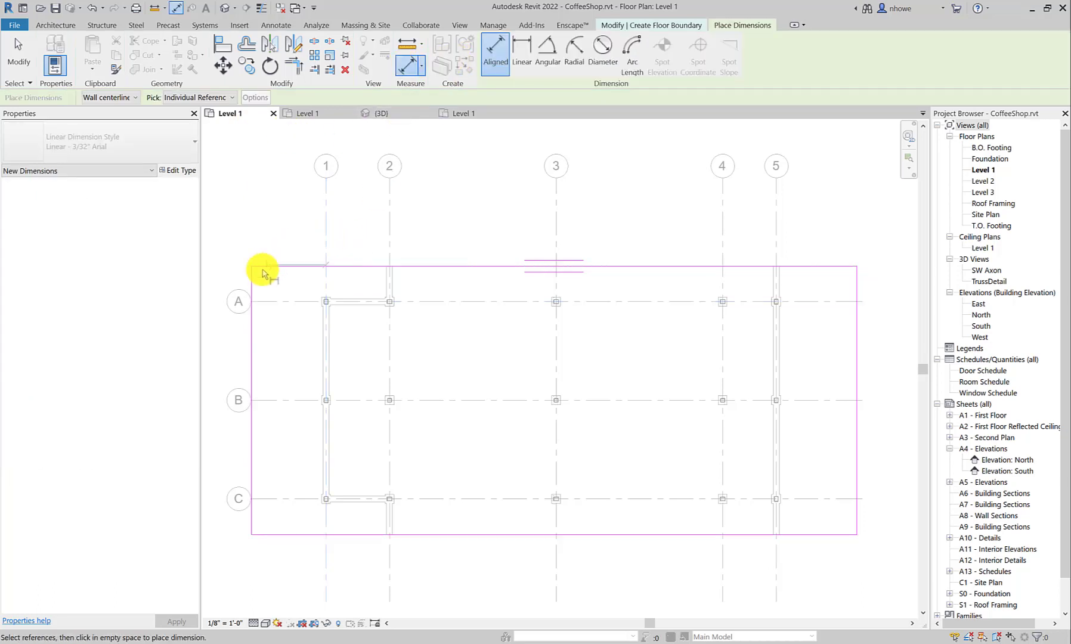
{"action": "left_click", "coordinate": [252, 278]}
{"action": "left_click", "coordinate": [256, 233]}
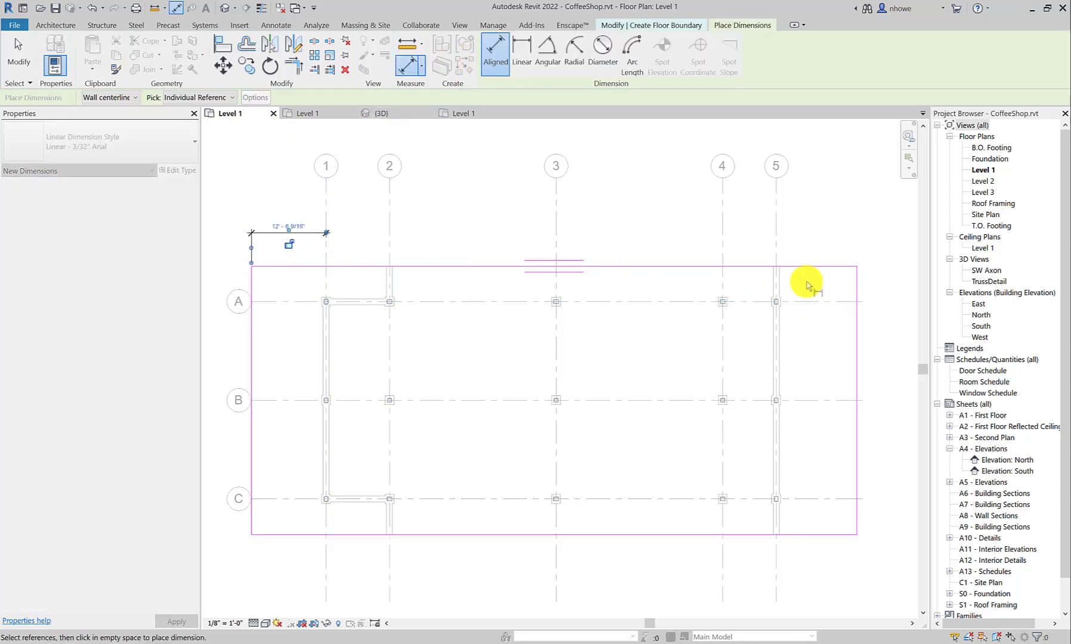
{"action": "left_click", "coordinate": [775, 238]}
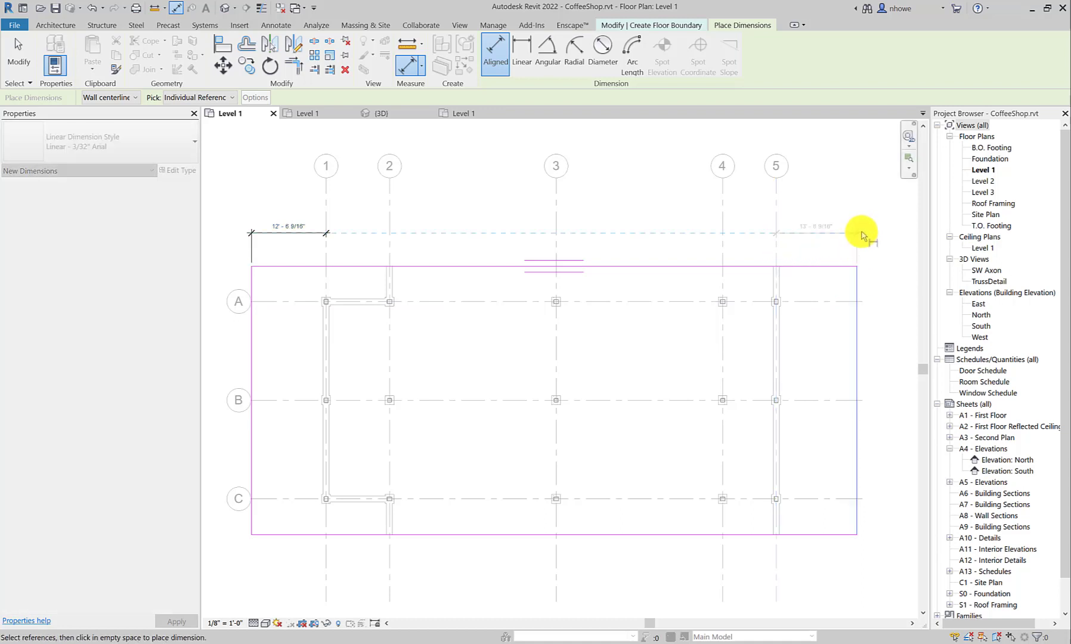
{"action": "left_click", "coordinate": [858, 239]}
{"action": "left_click", "coordinate": [862, 234]}
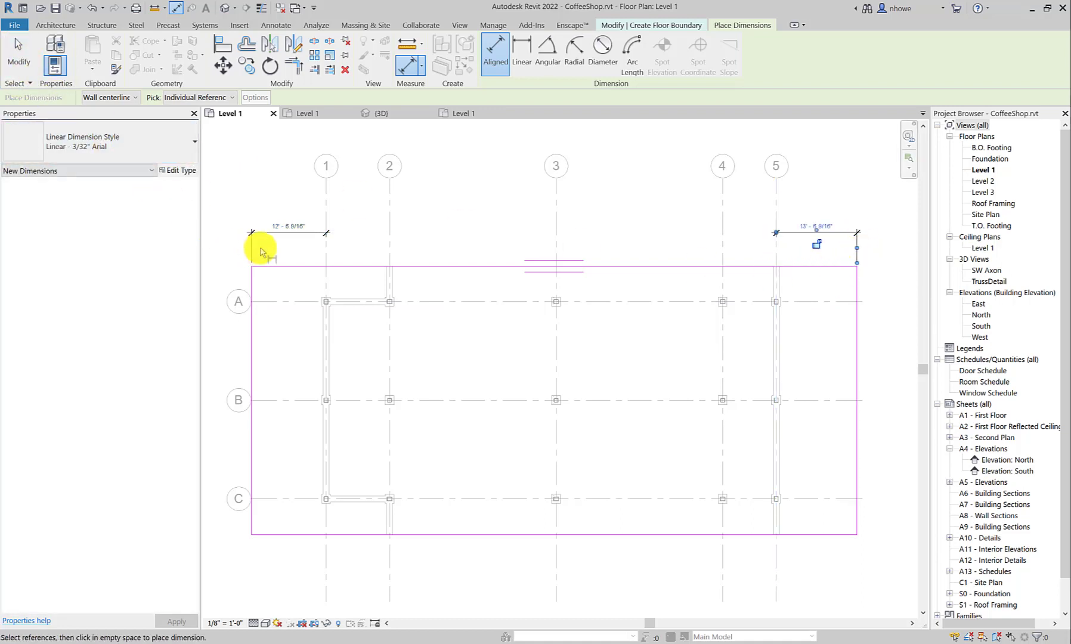
- Set the boundary edge outside grid 1 to 14'-0" from that grid
{"action": "scroll", "coordinate": [261, 250], "scroll_direction": "up", "scroll_amount": 3}
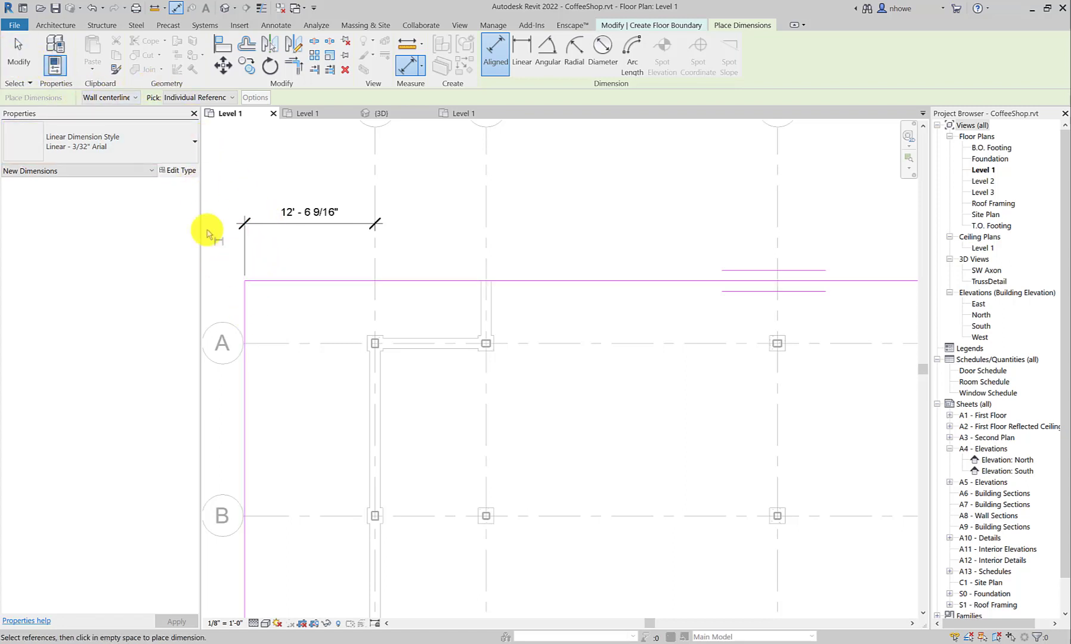
{"action": "left_click", "coordinate": [17, 51]}
{"action": "left_click", "coordinate": [245, 306]}
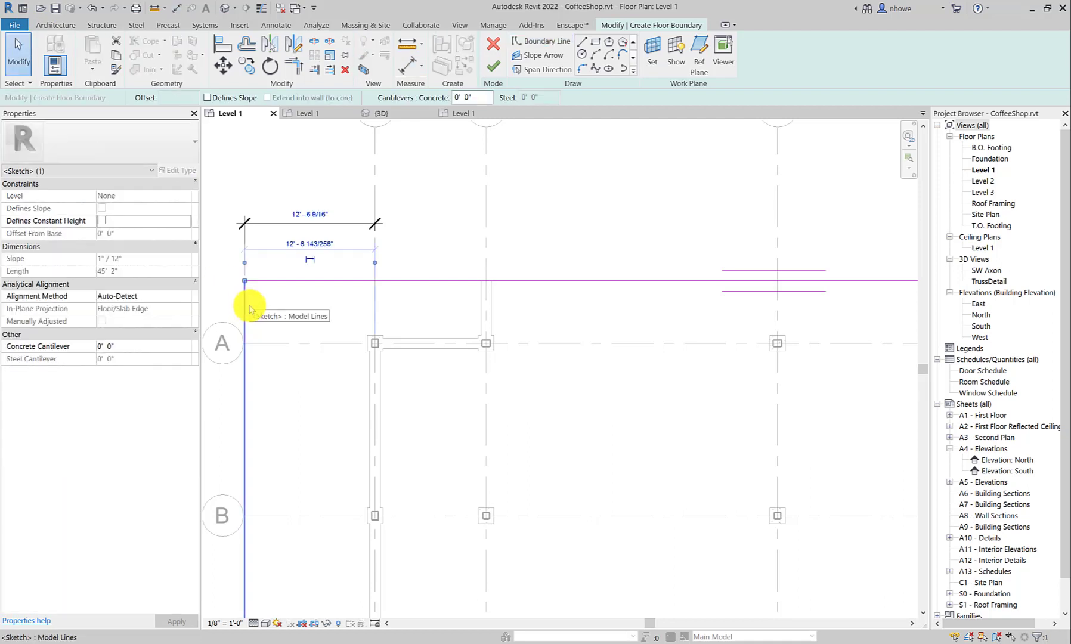
{"action": "left_click", "coordinate": [309, 244]}
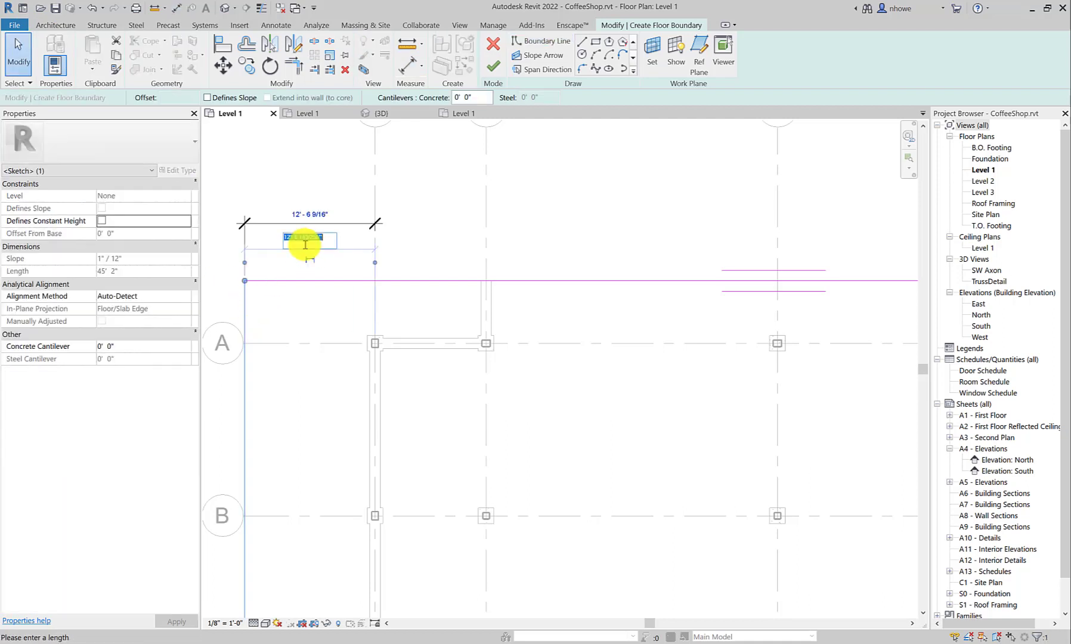
{"action": "key", "text": "Return"}
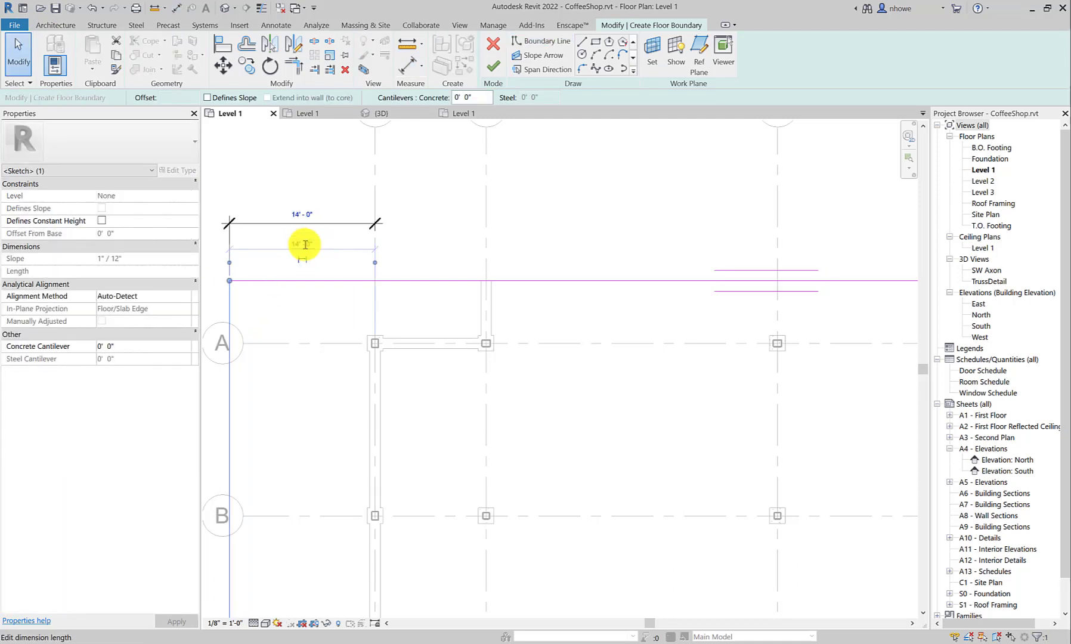
{"action": "scroll", "coordinate": [318, 282], "scroll_direction": "down", "scroll_amount": 2}
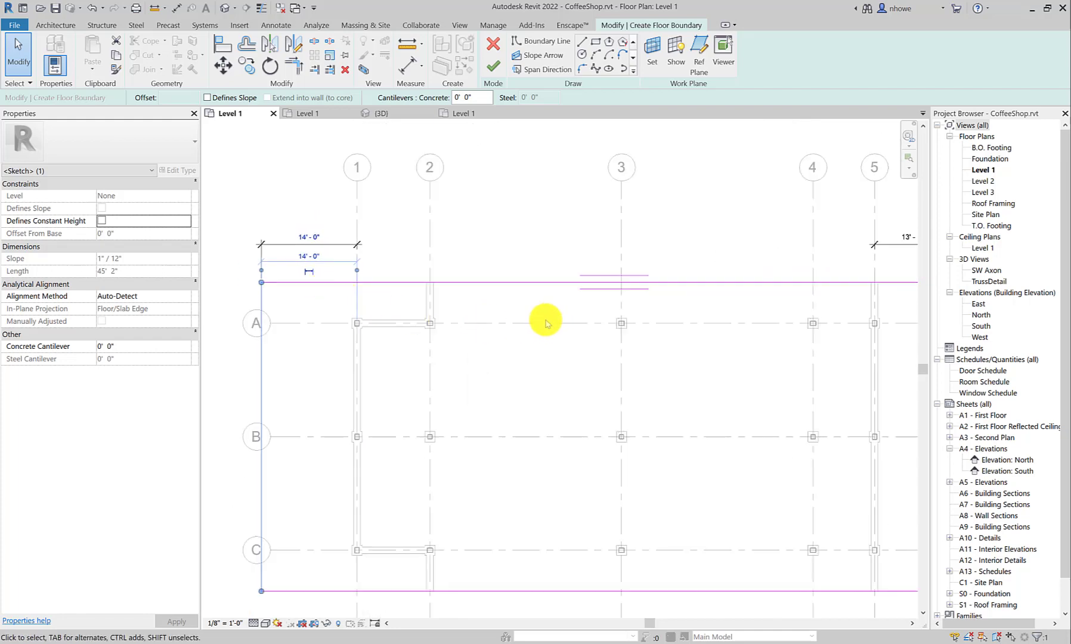
{"action": "scroll", "coordinate": [546, 321], "scroll_direction": "down", "scroll_amount": 1}
{"action": "middle_click_drag", "start_coordinate": [545, 321], "coordinate": [421, 317]}
{"action": "left_click", "coordinate": [756, 245]}
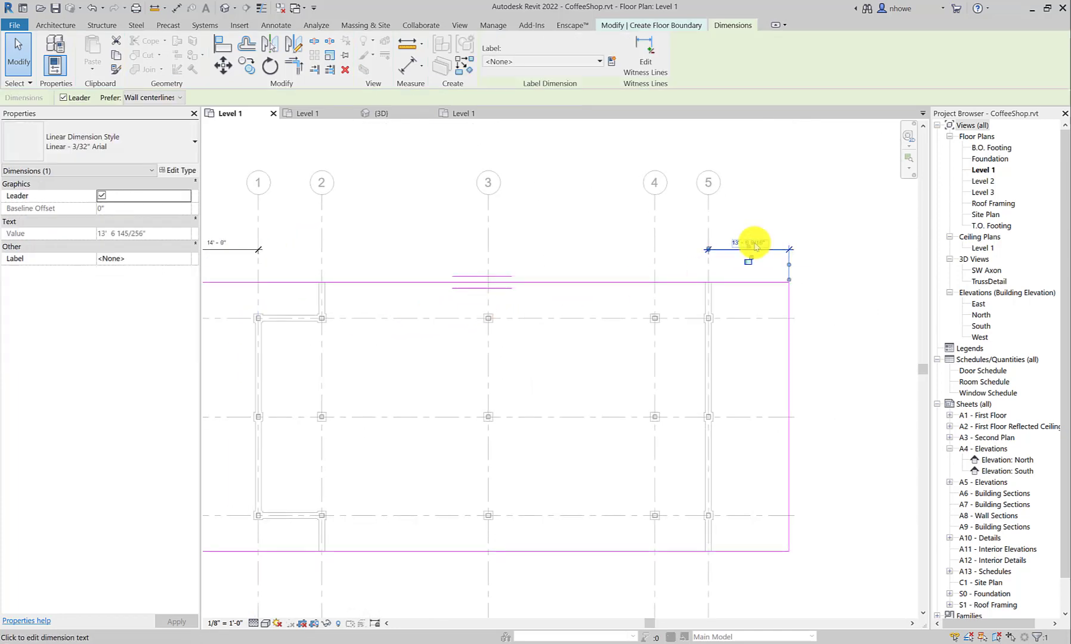
{"action": "left_click", "coordinate": [754, 244]}
{"action": "left_click", "coordinate": [591, 451]}
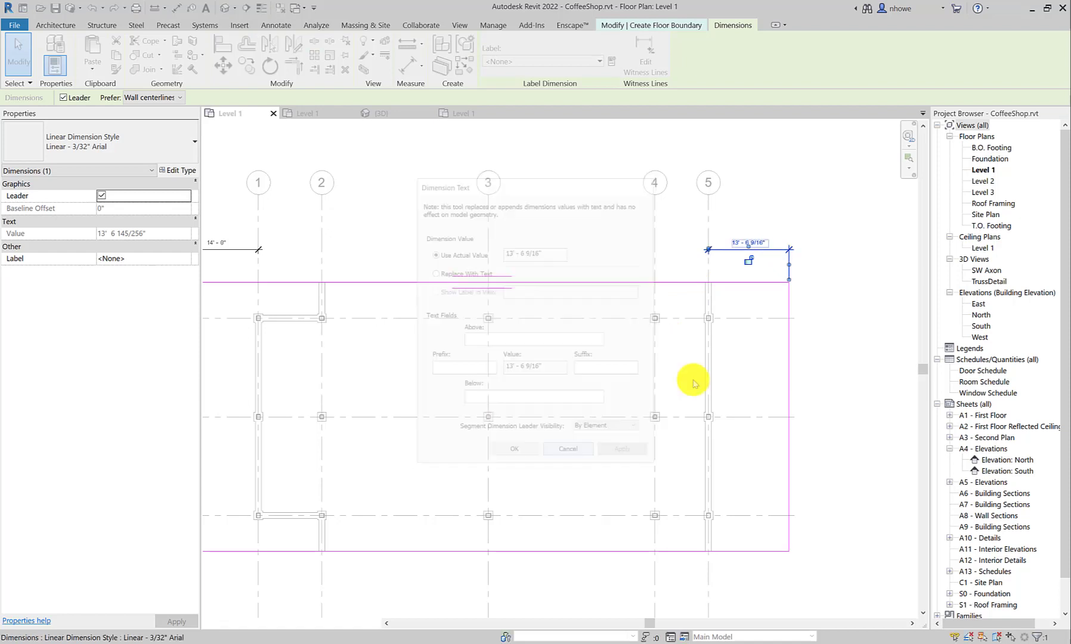
{"action": "left_click", "coordinate": [815, 288]}
- Set the boundary edge outside grid 5 to 14'-0" from that grid
{"action": "scroll", "coordinate": [806, 278], "scroll_direction": "down", "scroll_amount": 2}
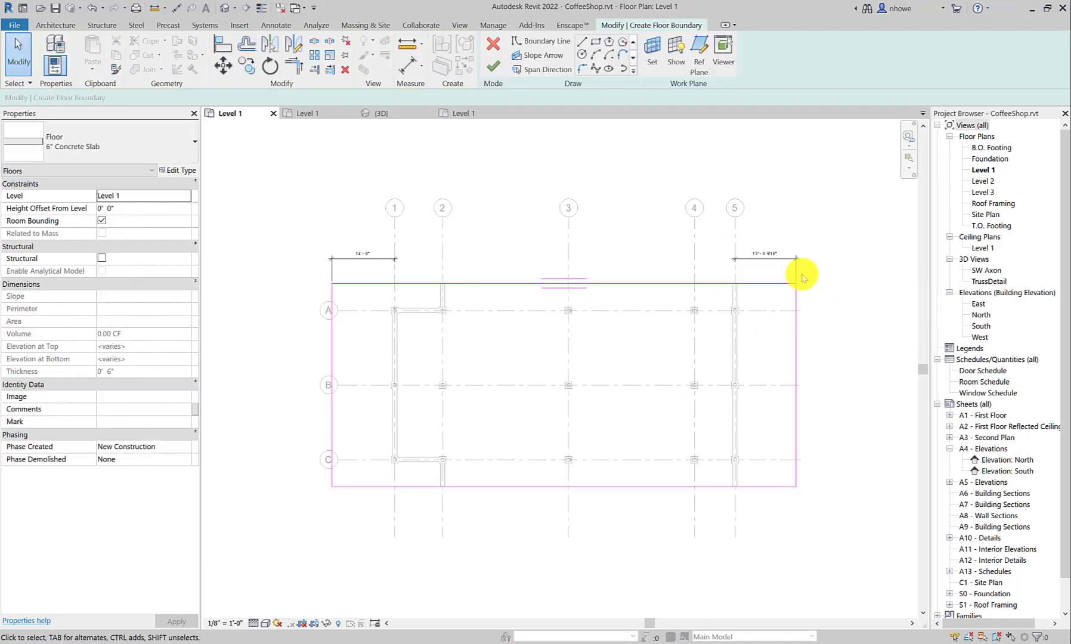
{"action": "scroll", "coordinate": [791, 263], "scroll_direction": "up", "scroll_amount": 1}
{"action": "left_click", "coordinate": [787, 259]}
{"action": "scroll", "coordinate": [787, 256], "scroll_direction": "up", "scroll_amount": 2}
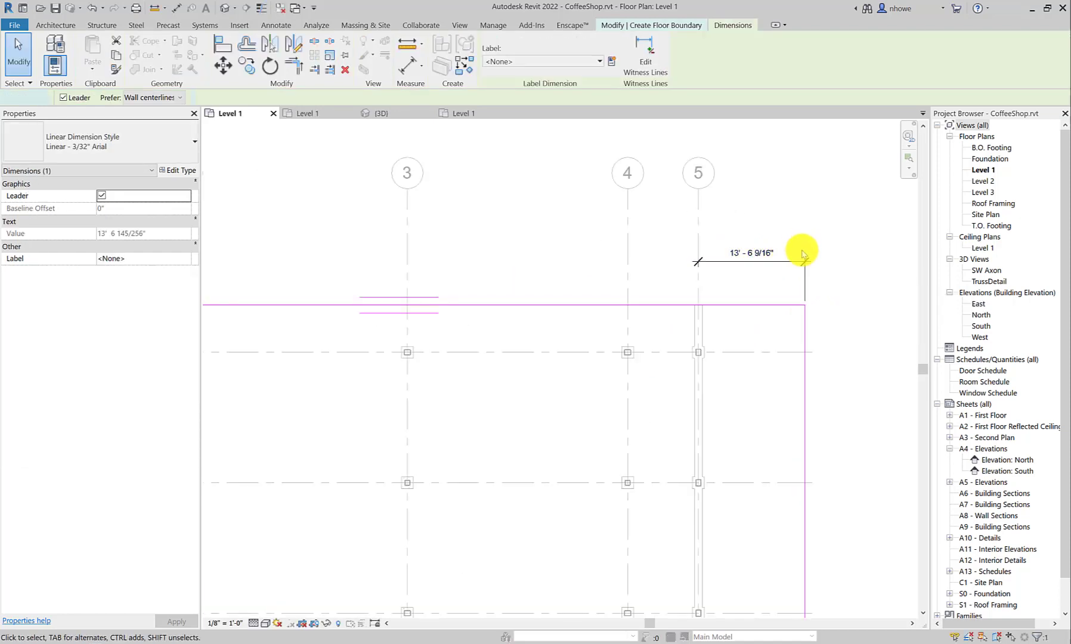
{"action": "left_click", "coordinate": [805, 336]}
{"action": "mouse_move", "coordinate": [805, 335]}
{"action": "left_mouse_down"}
{"action": "mouse_move", "coordinate": [844, 330]}
{"action": "mouse_move", "coordinate": [816, 339]}
{"action": "left_mouse_up"}
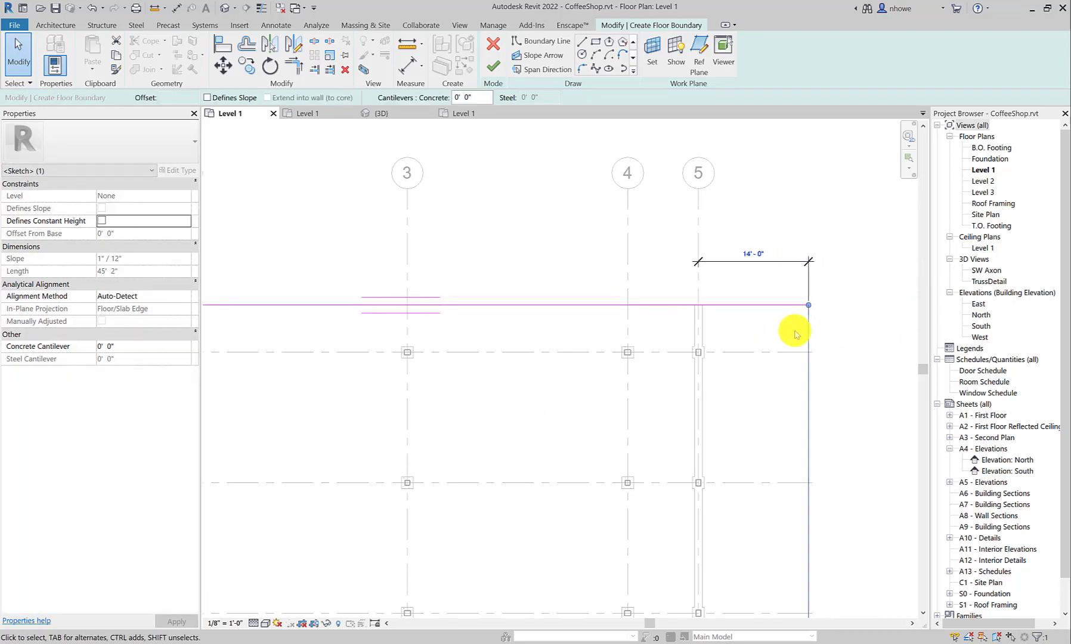
{"action": "scroll", "coordinate": [815, 327], "scroll_direction": "down", "scroll_amount": 2}
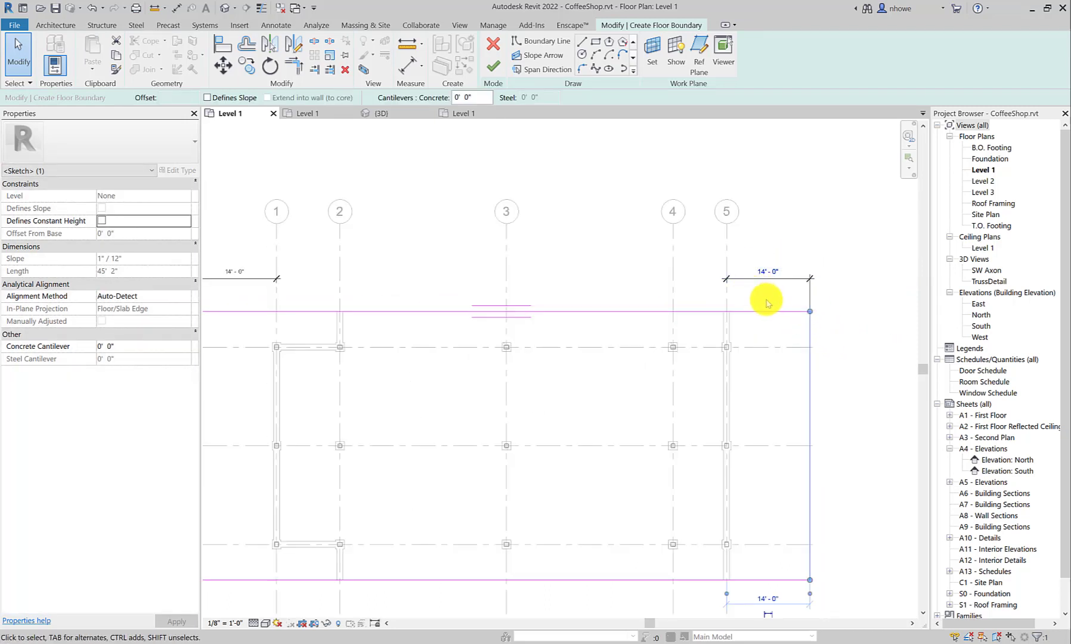
{"action": "scroll", "coordinate": [766, 299], "scroll_direction": "down", "scroll_amount": 1}
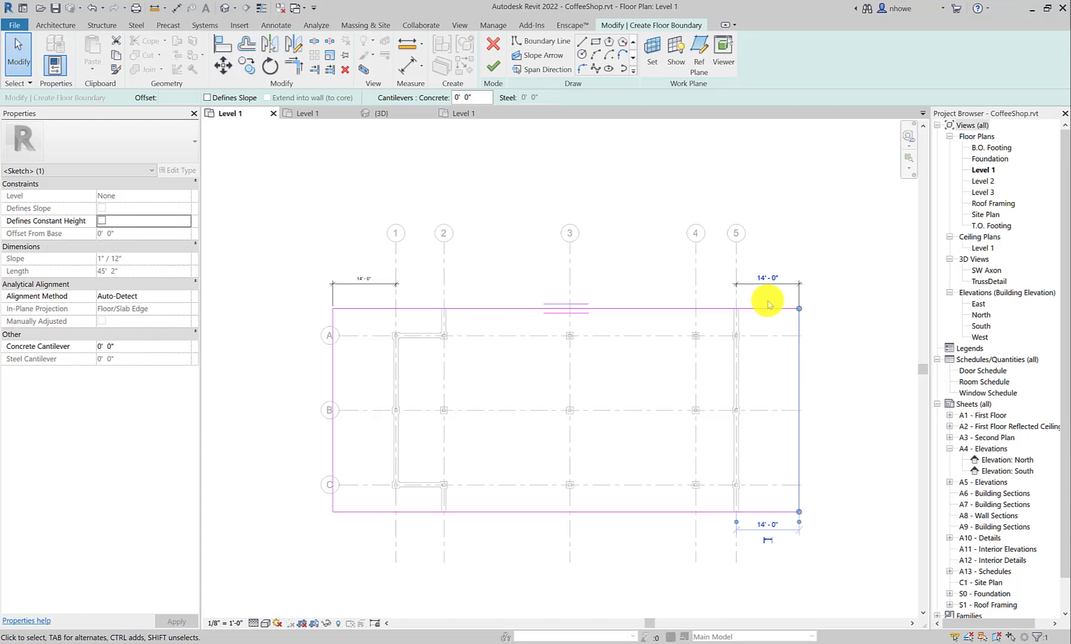
- Delete the dimension between grid 5 and the boundary edge, and undo the deletion
{"action": "left_click", "coordinate": [795, 537]}
{"action": "left_click", "coordinate": [772, 284]}
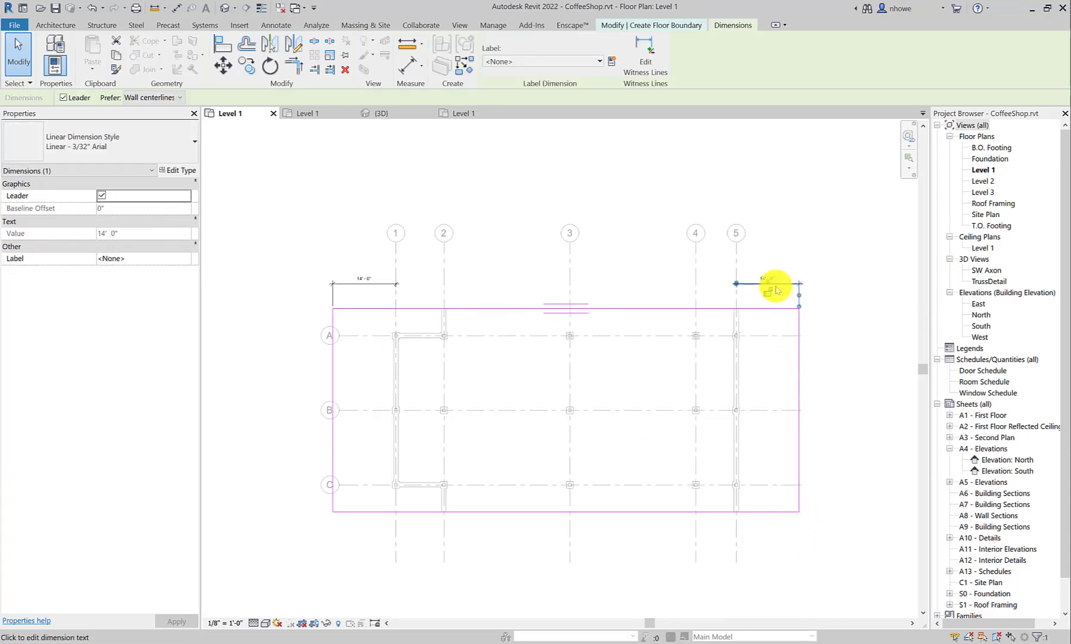
{"action": "key", "text": "Delete"}
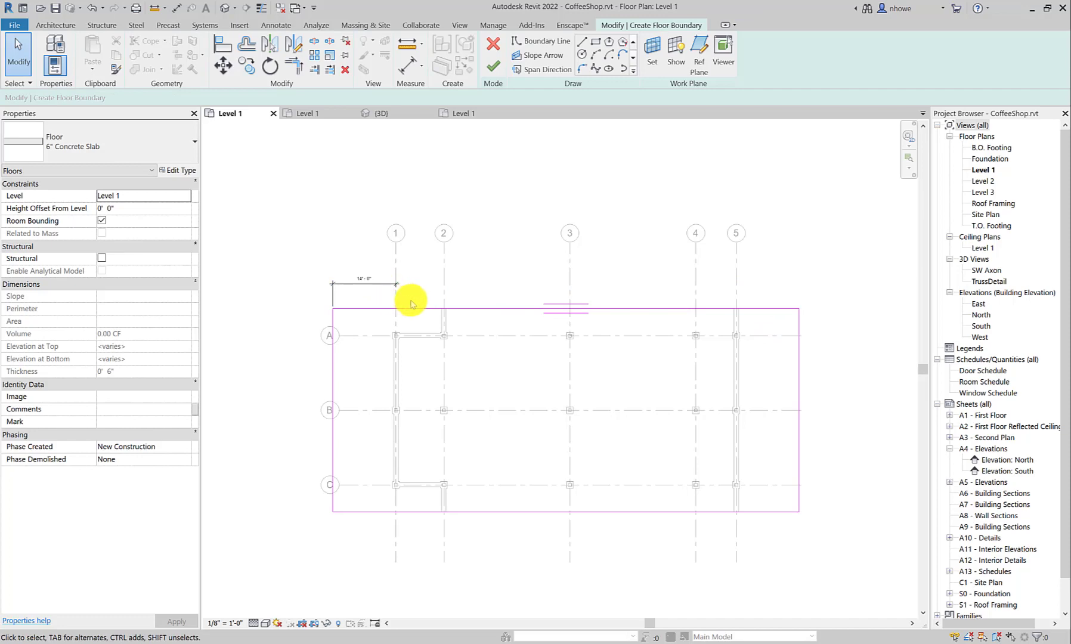
{"action": "key", "text": "ctrl+z"}
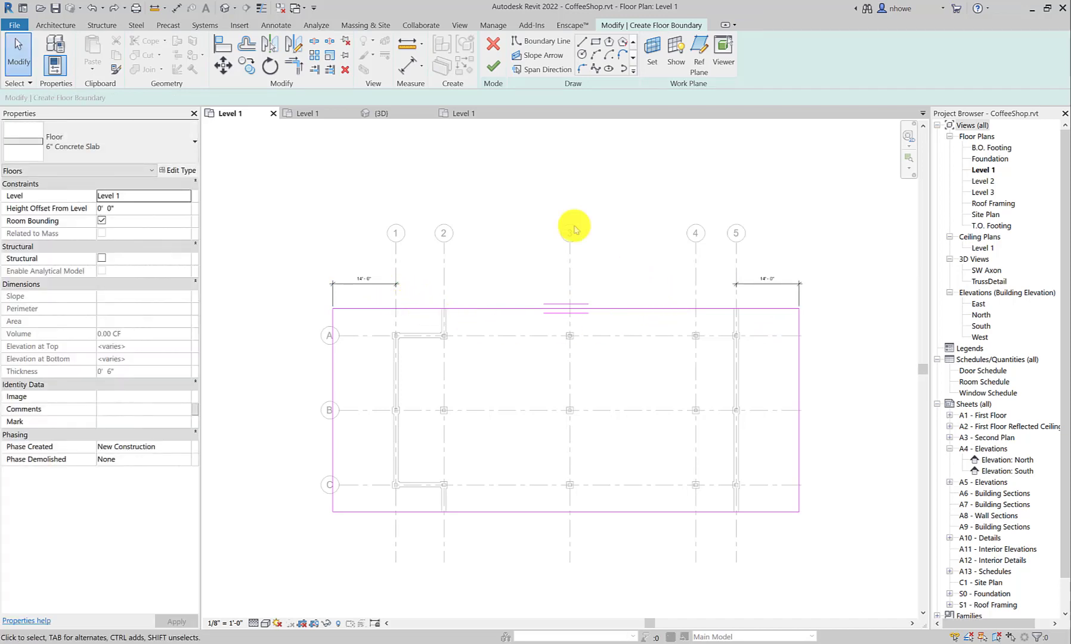
- Finish the floor boundary sketch and attach the walls reaching this level to the floor's bottom
{"action": "left_click", "coordinate": [493, 66]}
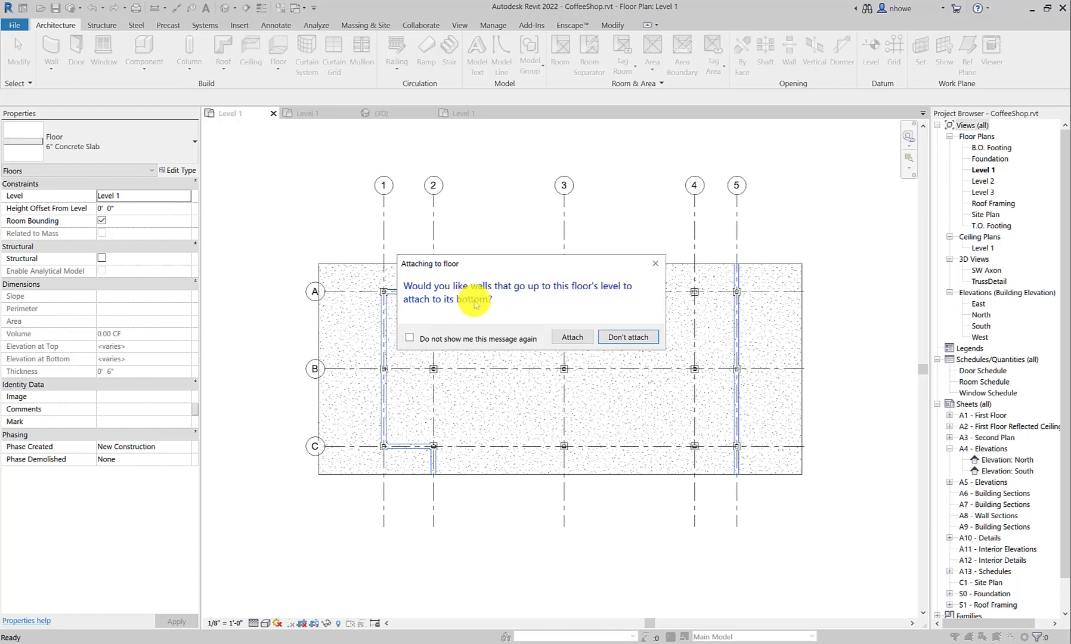
{"action": "left_click", "coordinate": [574, 338]}
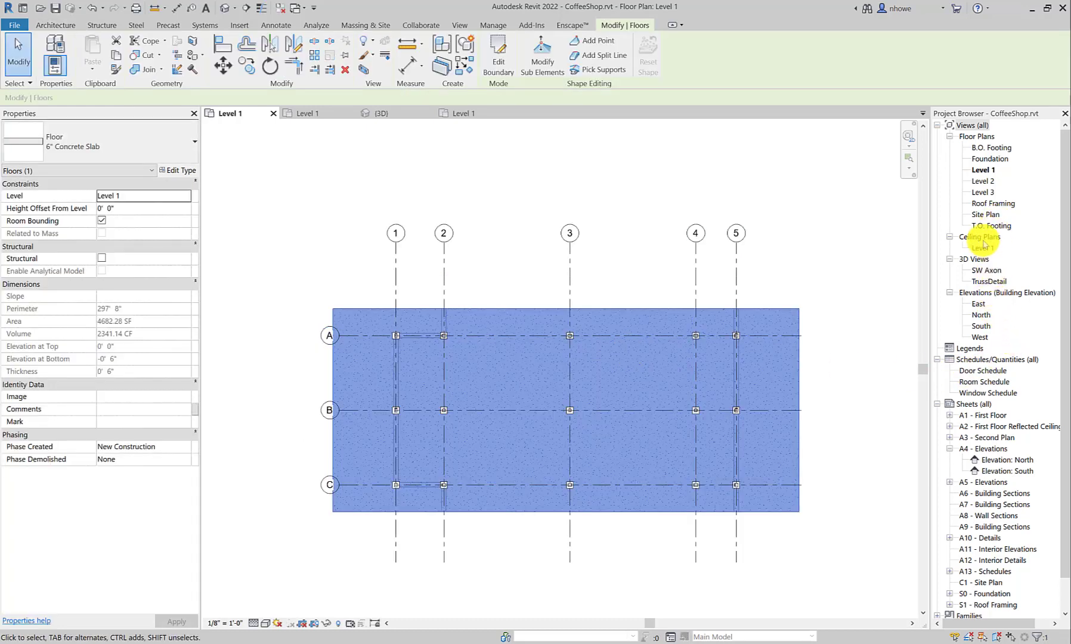
- Open the SW Axon 3D view, deselect the floor, and examine the slab against the columns and footings
{"action": "double_click", "coordinate": [985, 270]}
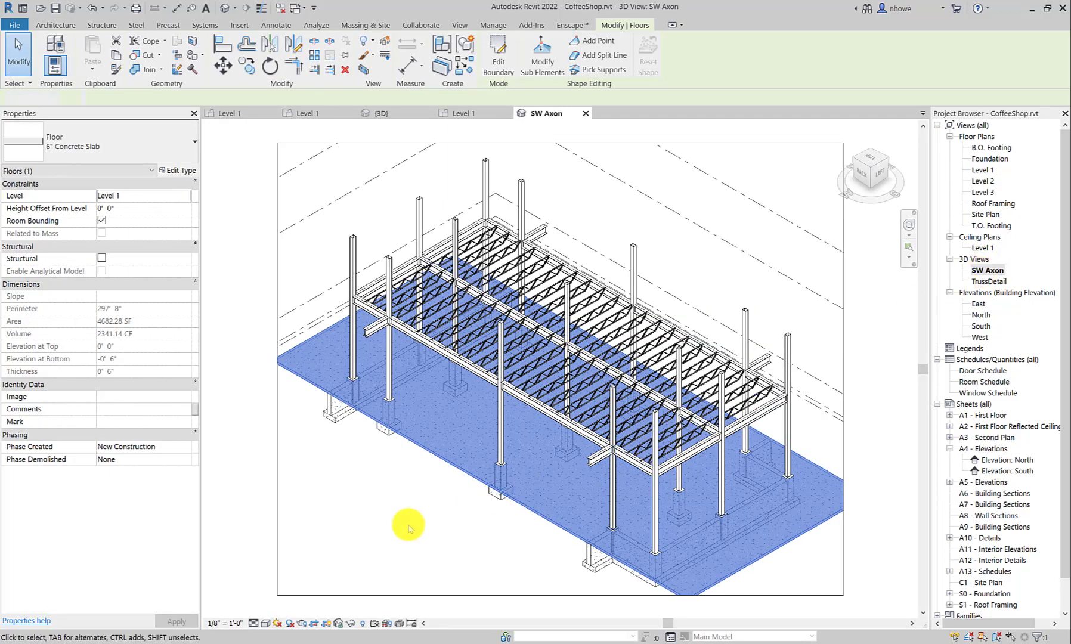
{"action": "left_click", "coordinate": [409, 524]}
{"action": "scroll", "coordinate": [471, 536], "scroll_direction": "up", "scroll_amount": 3}
{"action": "scroll", "coordinate": [475, 535], "scroll_direction": "down", "scroll_amount": 2}
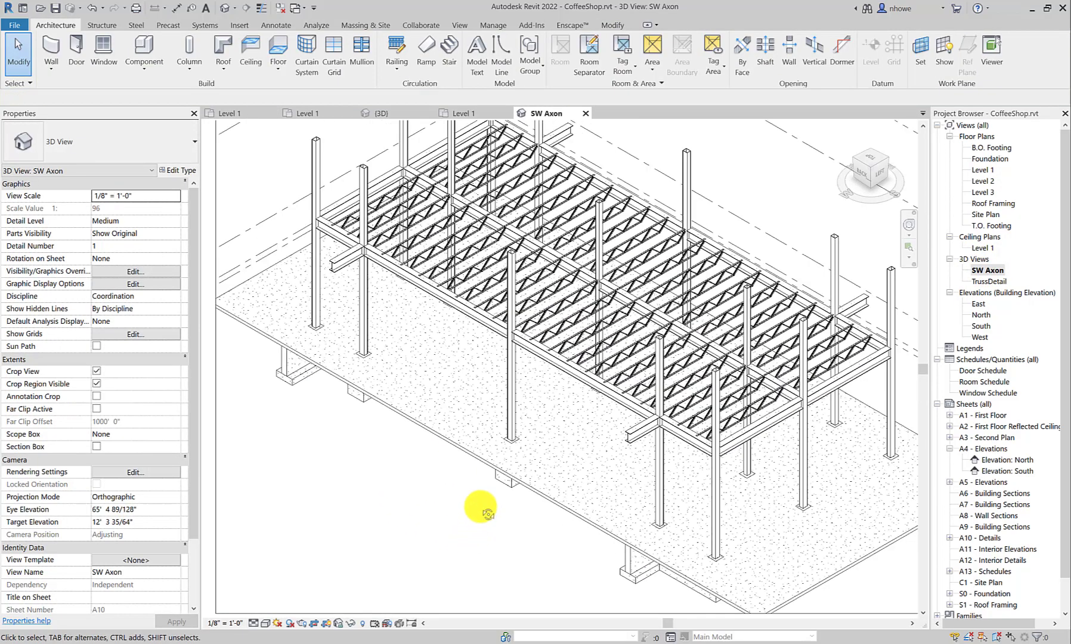
- Try to detach the top of the short 12" concrete foundation wall below the slab edge from the floor
{"action": "middle_click_drag", "start_coordinate": [488, 513], "coordinate": [643, 458], "text": "shift"}
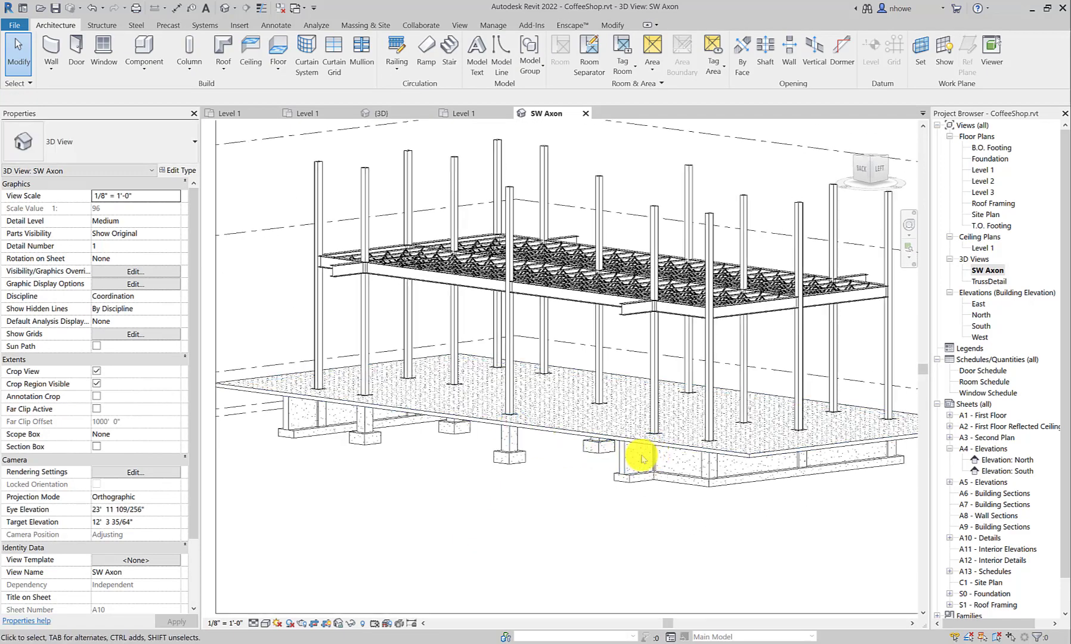
{"action": "left_click", "coordinate": [628, 458]}
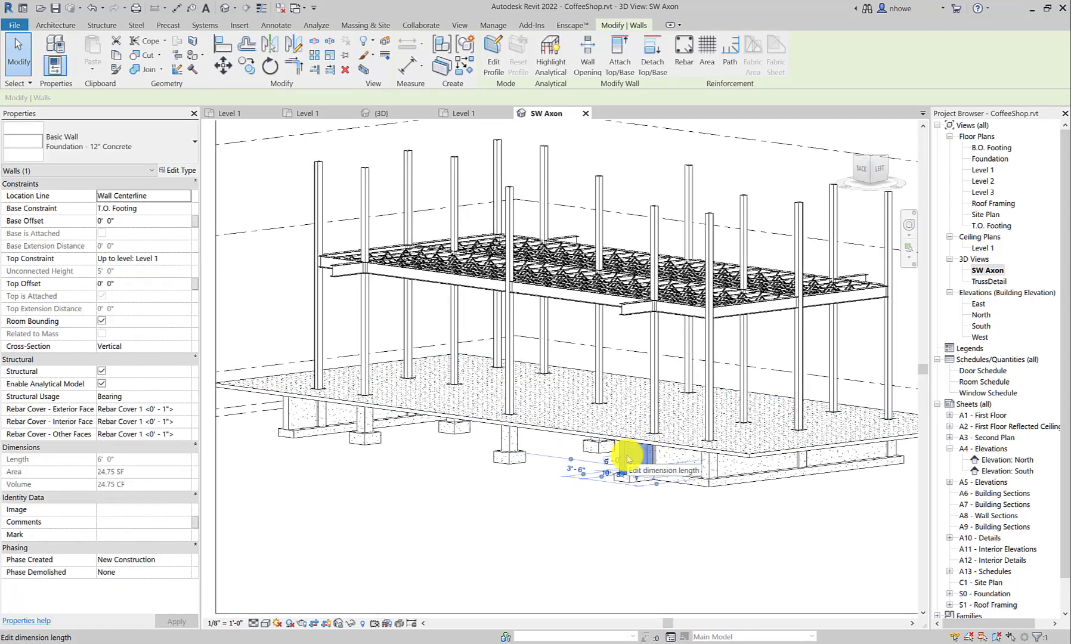
{"action": "left_click", "coordinate": [655, 73]}
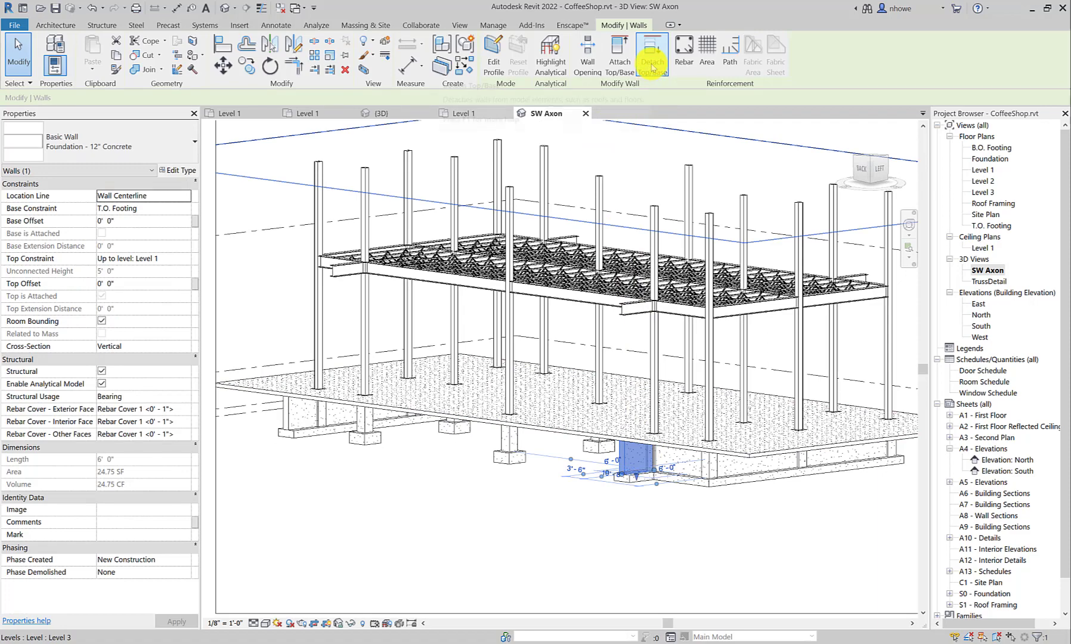
{"action": "left_click", "coordinate": [653, 67]}
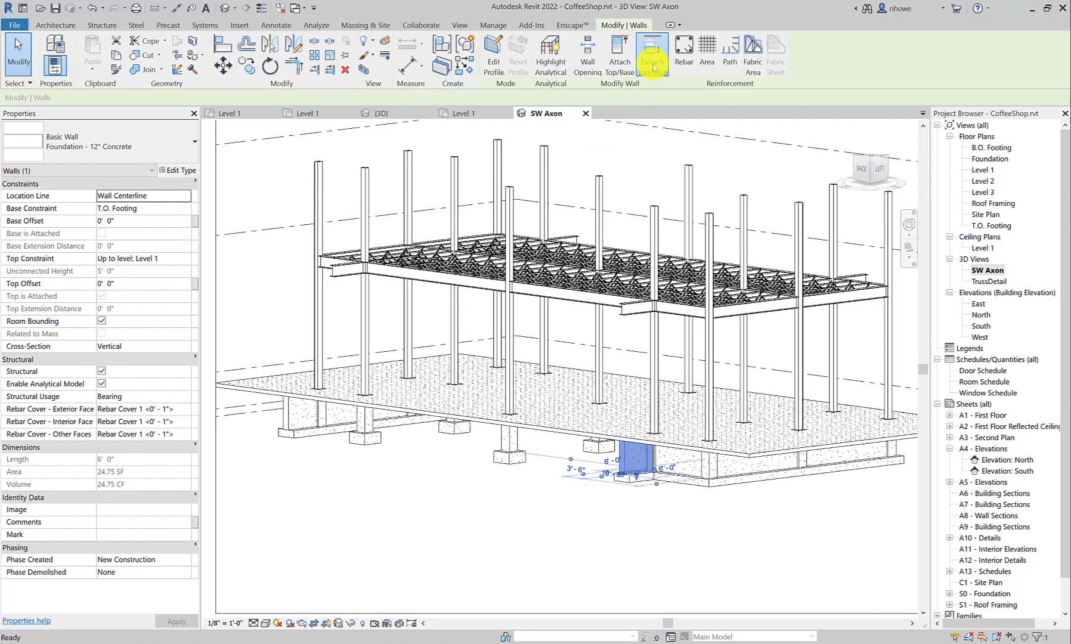
{"action": "left_click", "coordinate": [640, 439]}
- Set the short foundation wall's top constraint to Up to level: Level 1
{"action": "scroll", "coordinate": [632, 444], "scroll_direction": "up", "scroll_amount": 3}
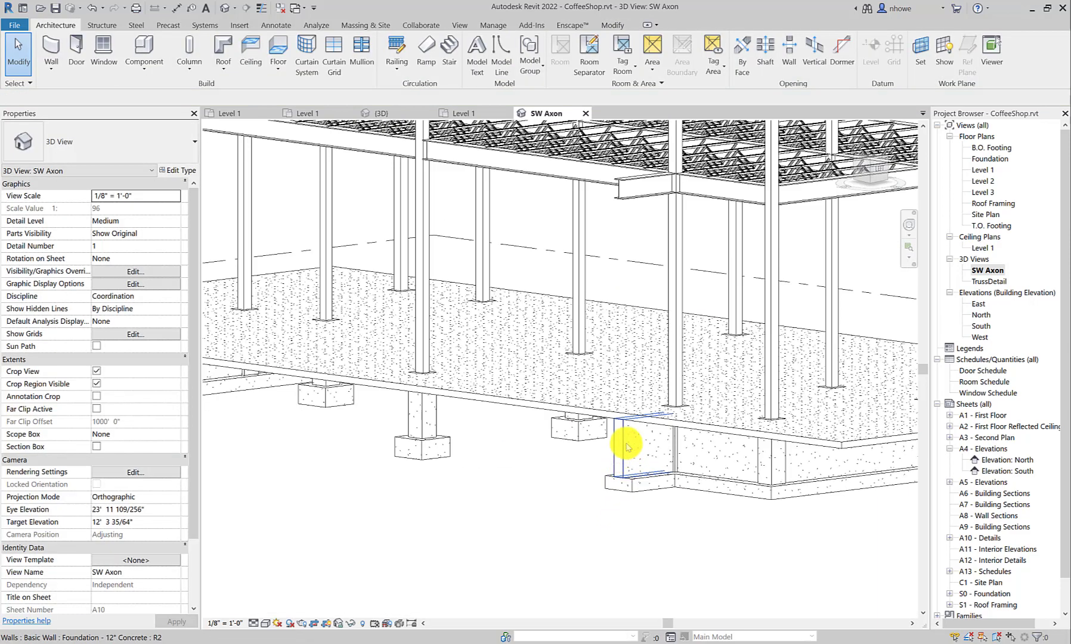
{"action": "left_click", "coordinate": [628, 446]}
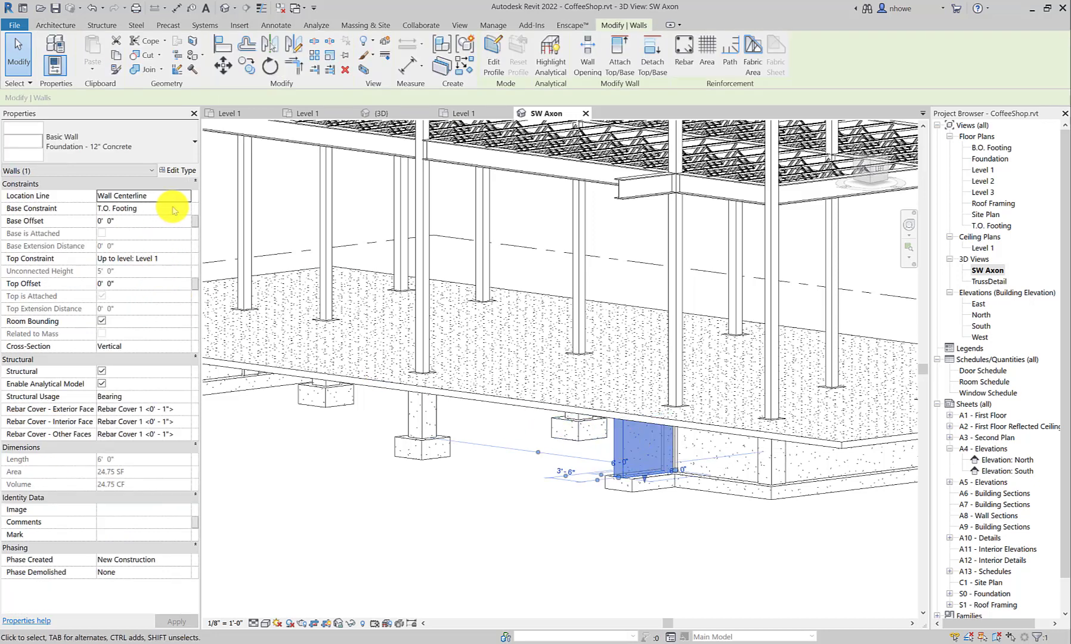
{"action": "left_click", "coordinate": [174, 258]}
{"action": "left_click", "coordinate": [185, 261]}
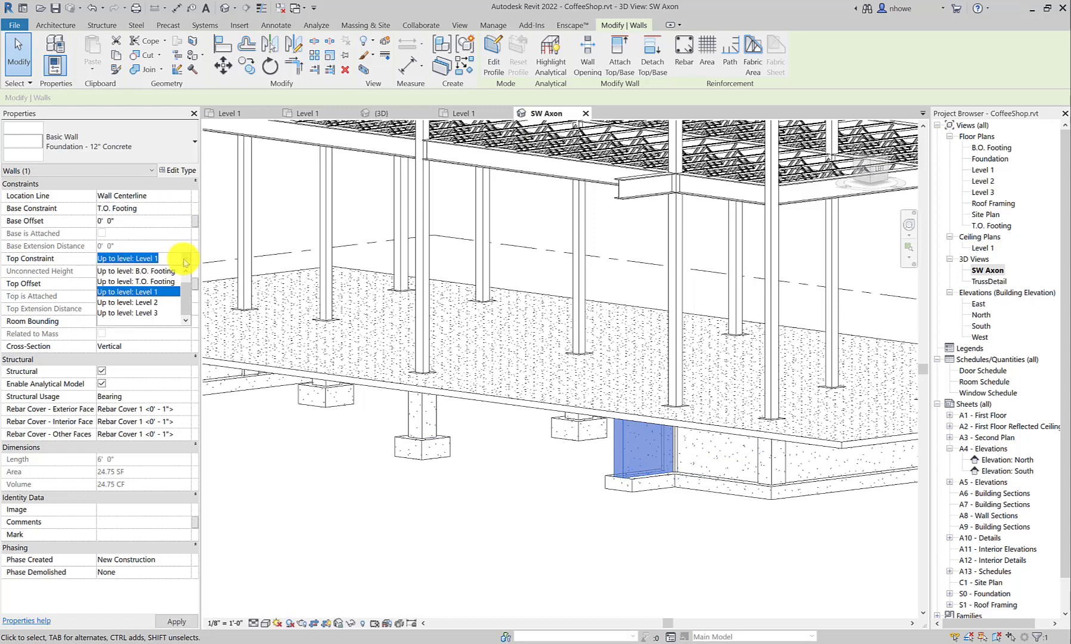
{"action": "left_click", "coordinate": [149, 292]}
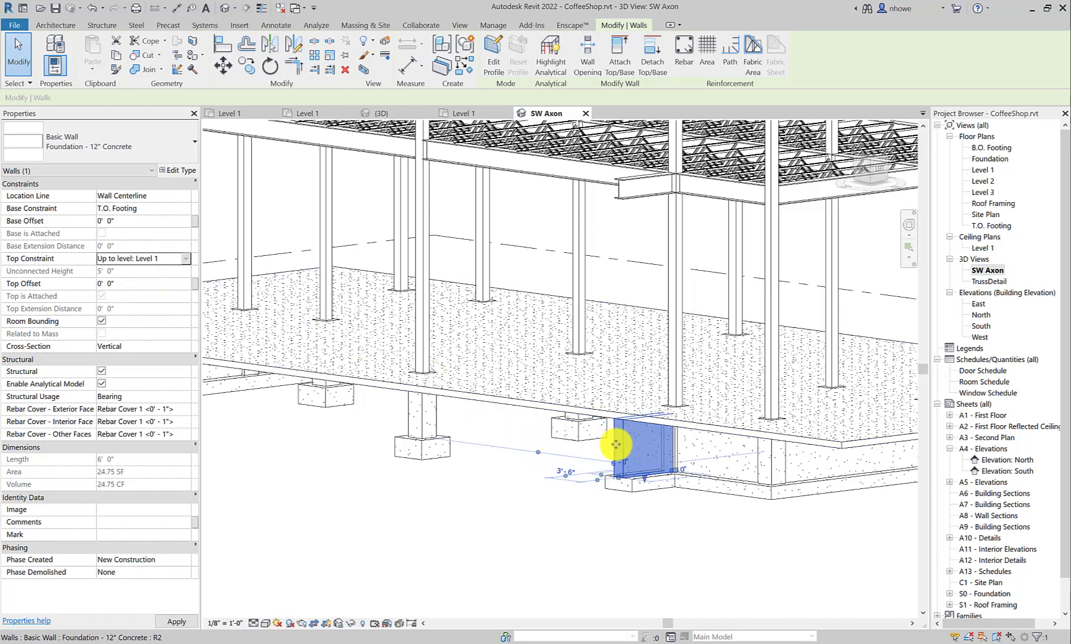
- Detach the short foundation wall's top from the 6" concrete slab and examine where the wall meets the slab
{"action": "scroll", "coordinate": [624, 446], "scroll_direction": "down", "scroll_amount": 5}
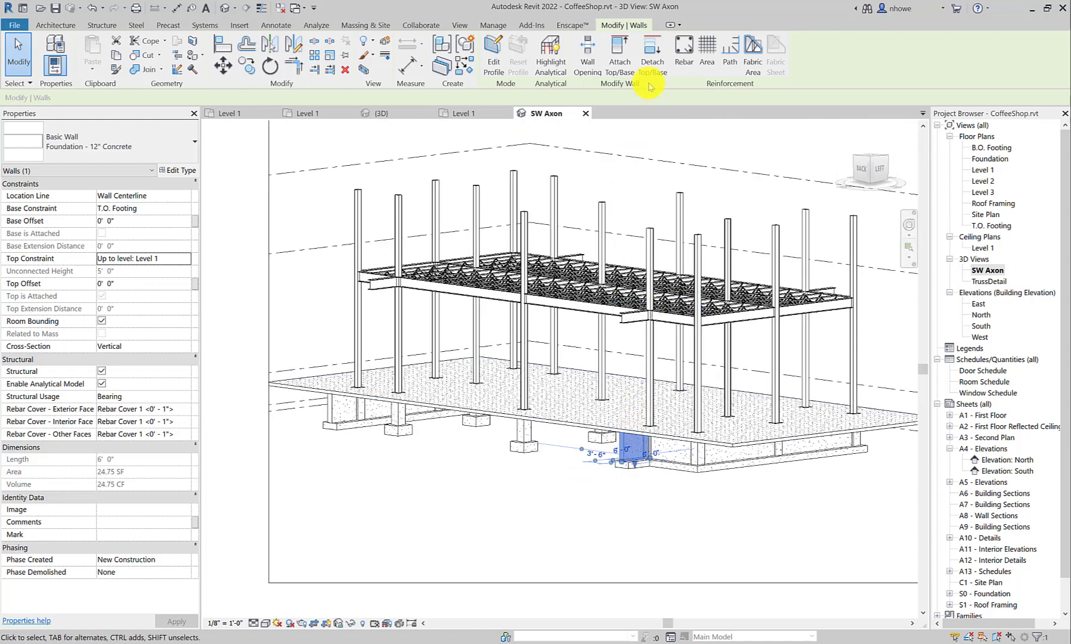
{"action": "left_click", "coordinate": [653, 54]}
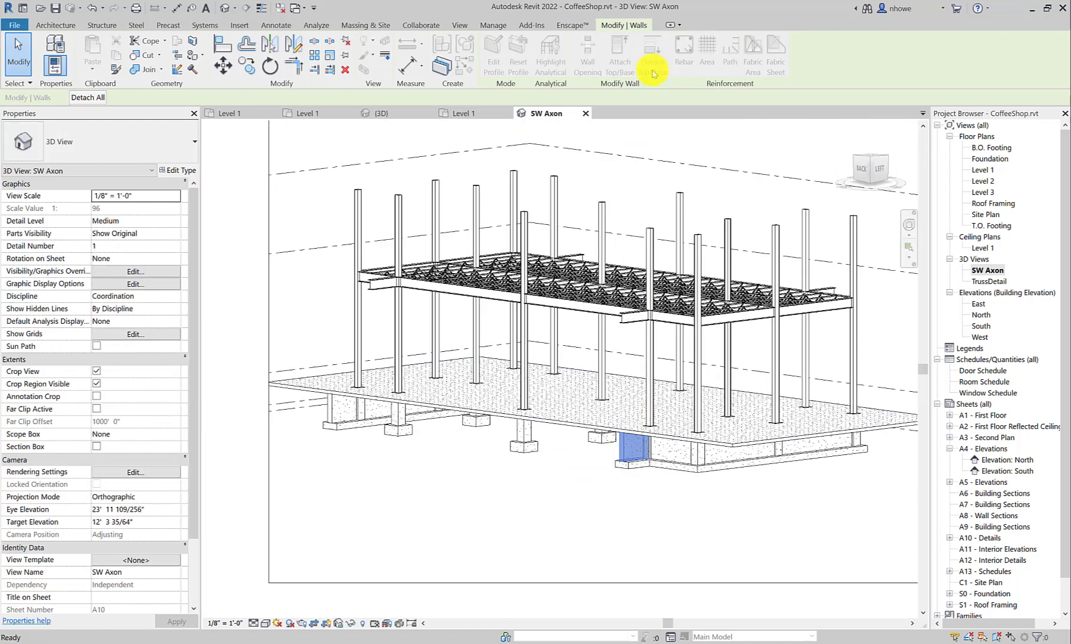
{"action": "left_click", "coordinate": [607, 428]}
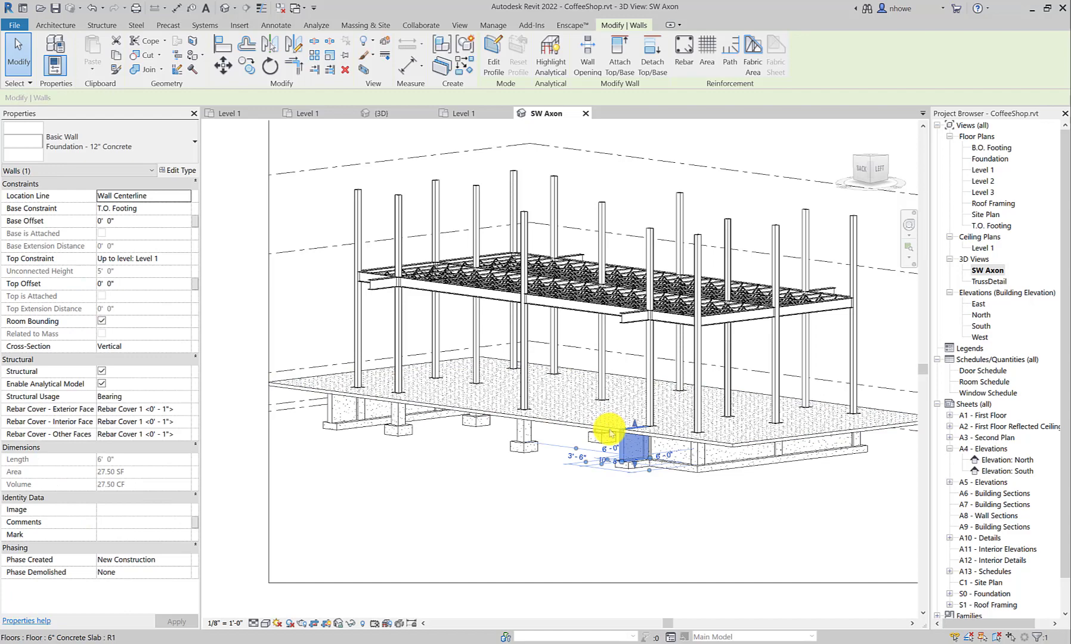
{"action": "left_click", "coordinate": [535, 499]}
{"action": "scroll", "coordinate": [644, 439], "scroll_direction": "up", "scroll_amount": 10}
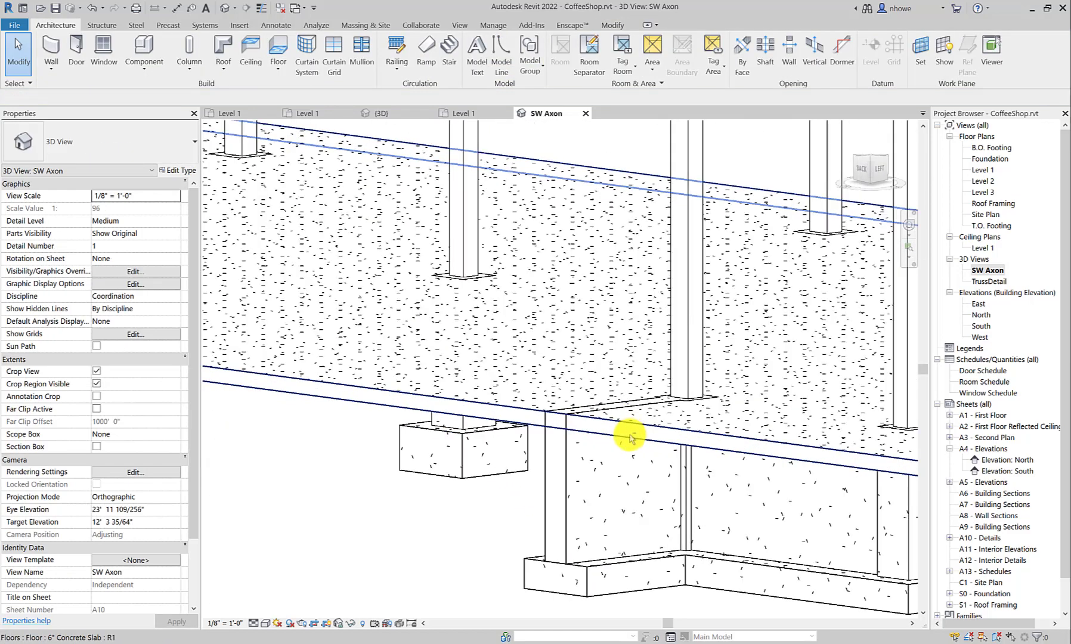
{"action": "middle_click_drag", "start_coordinate": [626, 476], "coordinate": [651, 462], "text": "shift"}
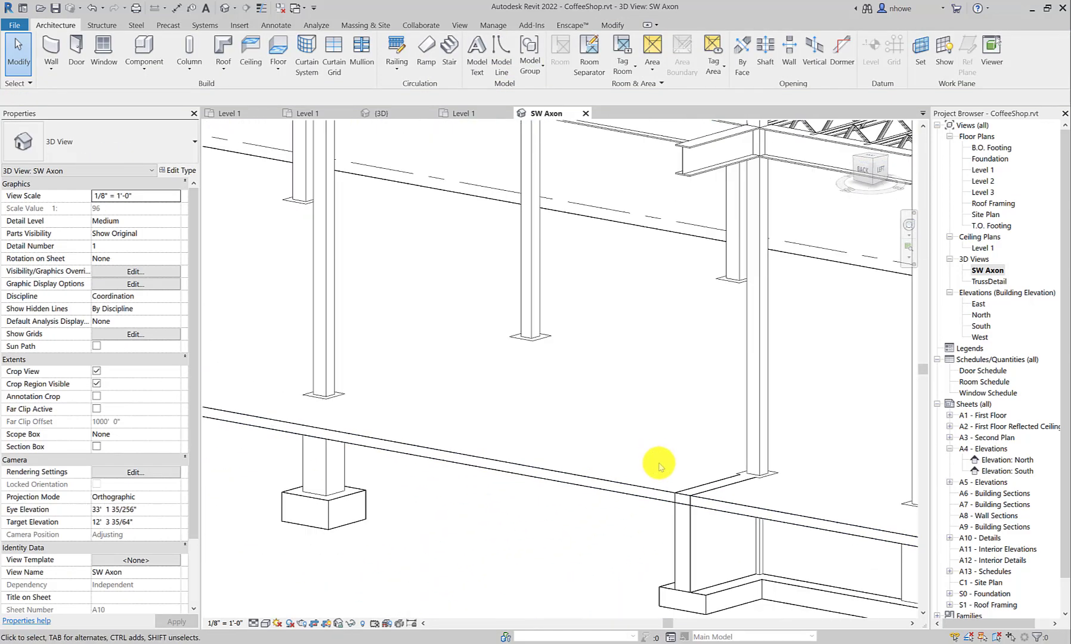
{"action": "scroll", "coordinate": [693, 525], "scroll_direction": "down", "scroll_amount": 3}
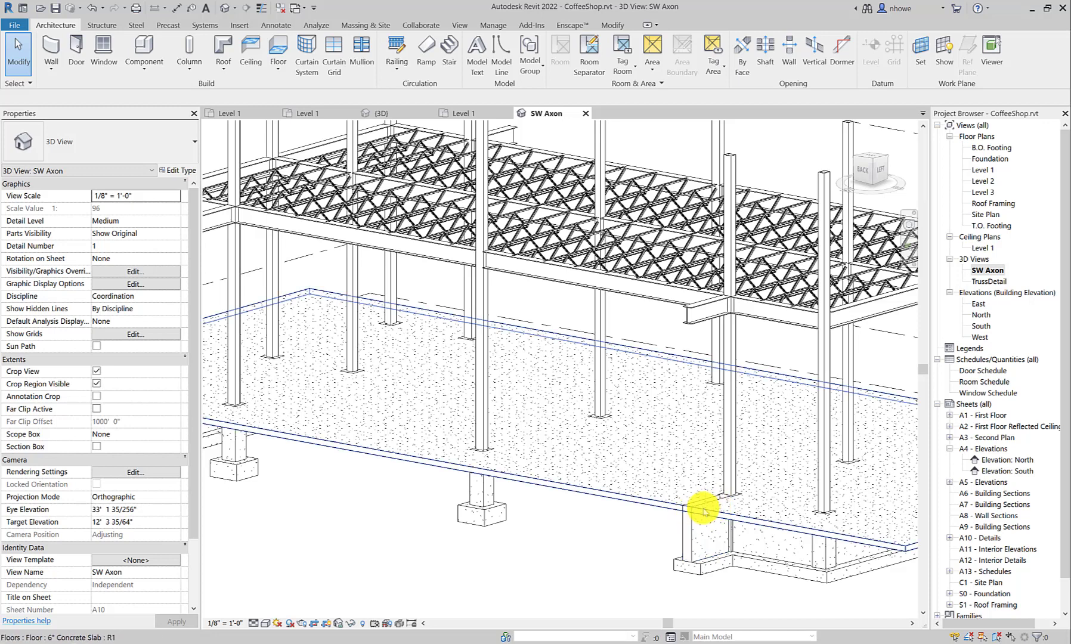
- Attach the top of the short foundation wall to the 6" concrete slab and deselect the wall
{"action": "left_click", "coordinate": [691, 525]}
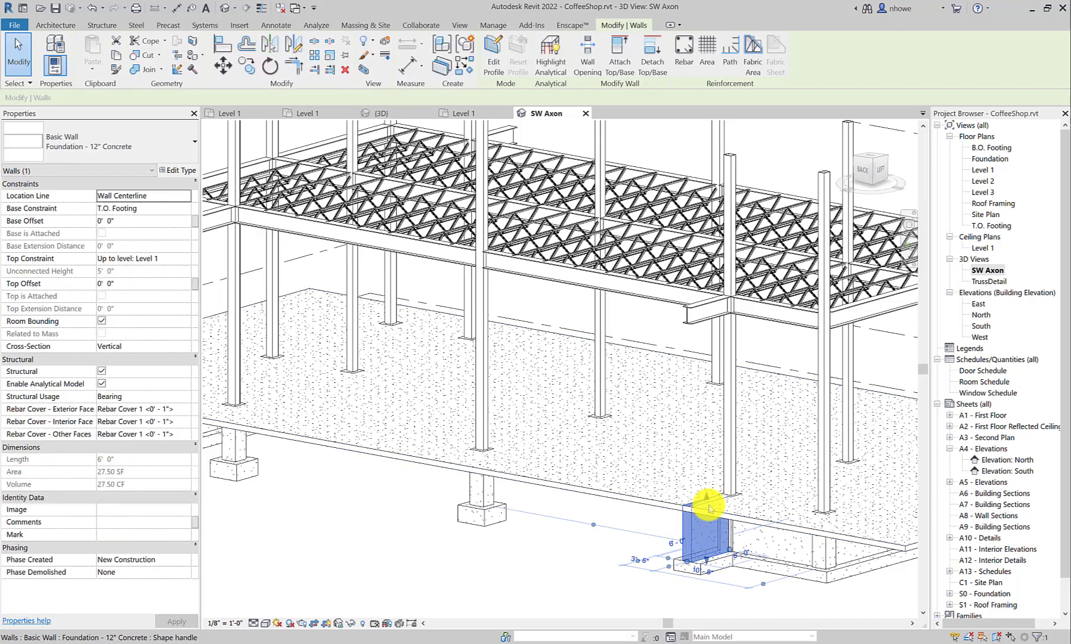
{"action": "left_click", "coordinate": [621, 63]}
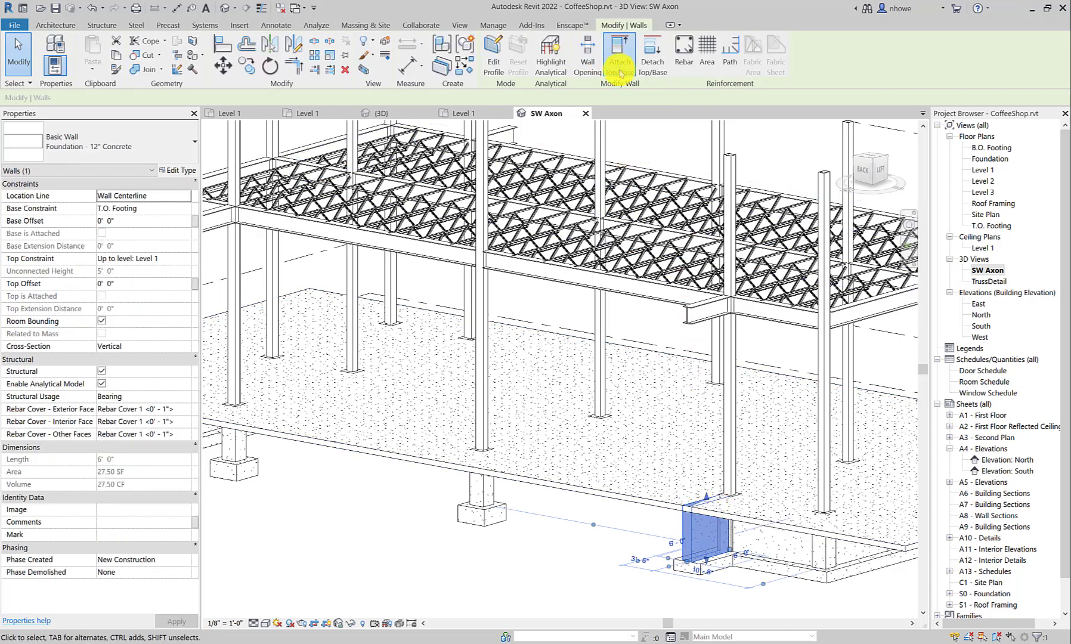
{"action": "left_click", "coordinate": [693, 510]}
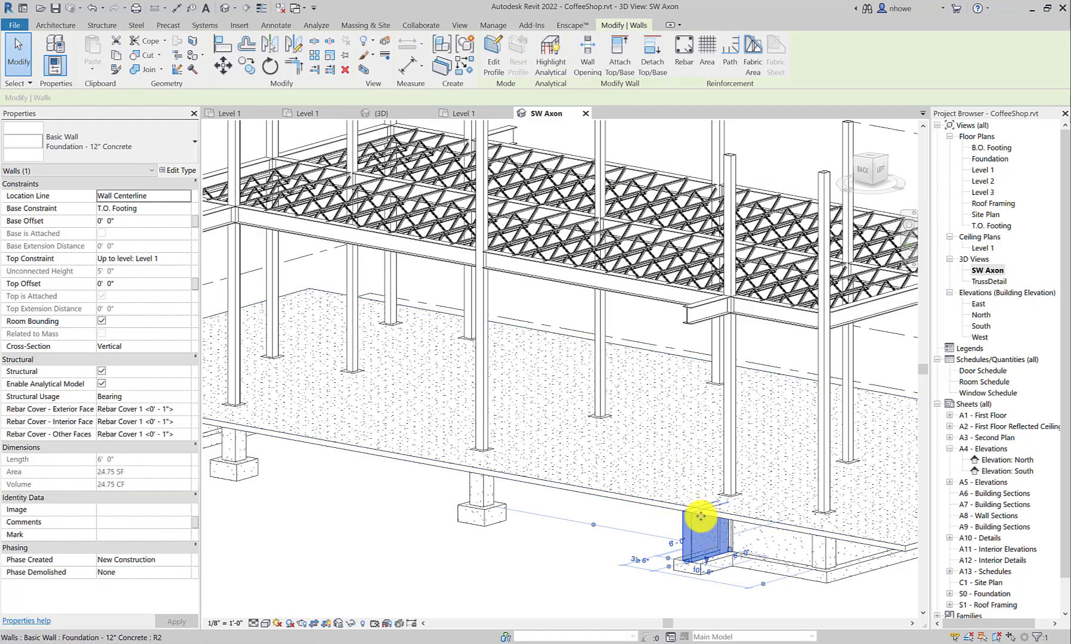
{"action": "key", "text": "Escape"}
- Examine the slab, the attached foundation wall and the whole structure from several angles in the 3D view
{"action": "mouse_move", "coordinate": [681, 509]}
{"action": "middle_mouse_down", "text": "shift"}
{"action": "mouse_move", "coordinate": [746, 510]}
{"action": "mouse_move", "coordinate": [668, 506]}
{"action": "middle_mouse_up", "text": "shift"}
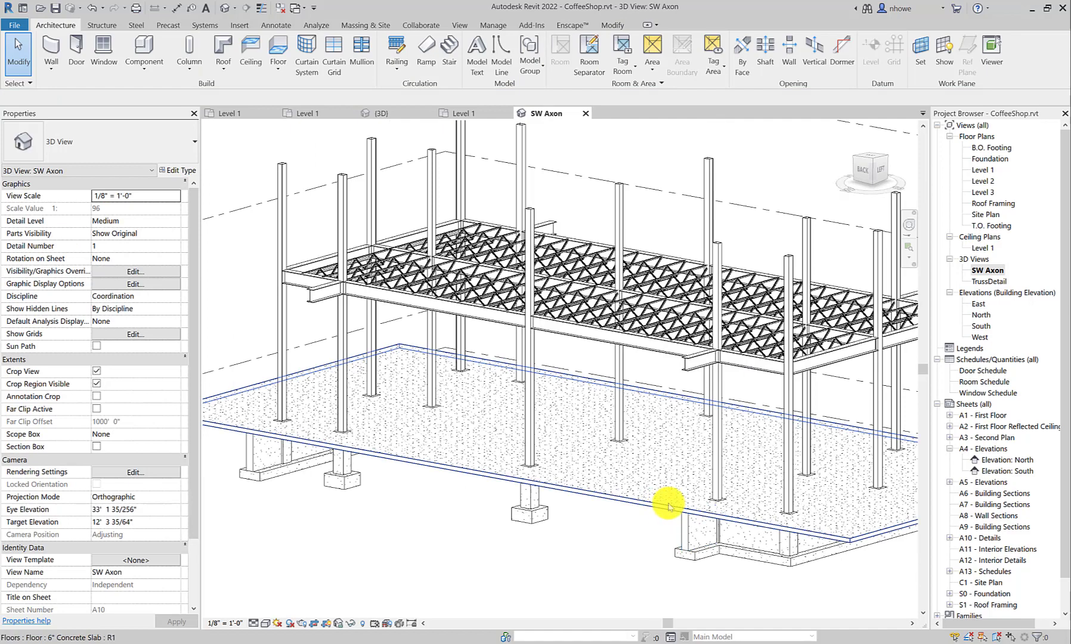
{"action": "scroll", "coordinate": [670, 507], "scroll_direction": "down", "scroll_amount": 2}
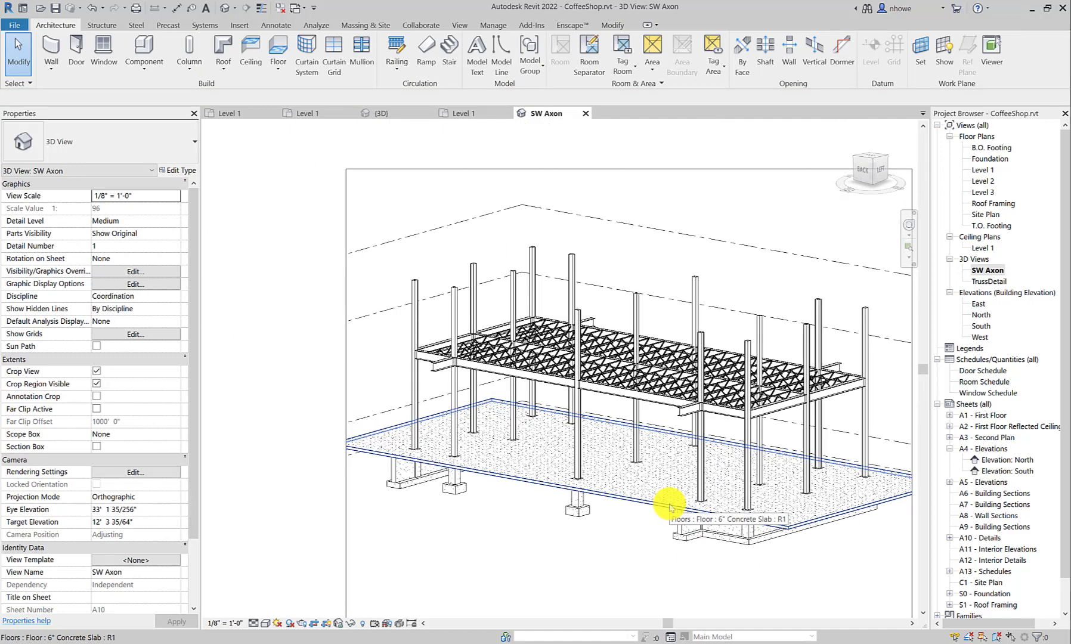
{"action": "scroll", "coordinate": [686, 512], "scroll_direction": "up", "scroll_amount": 3}
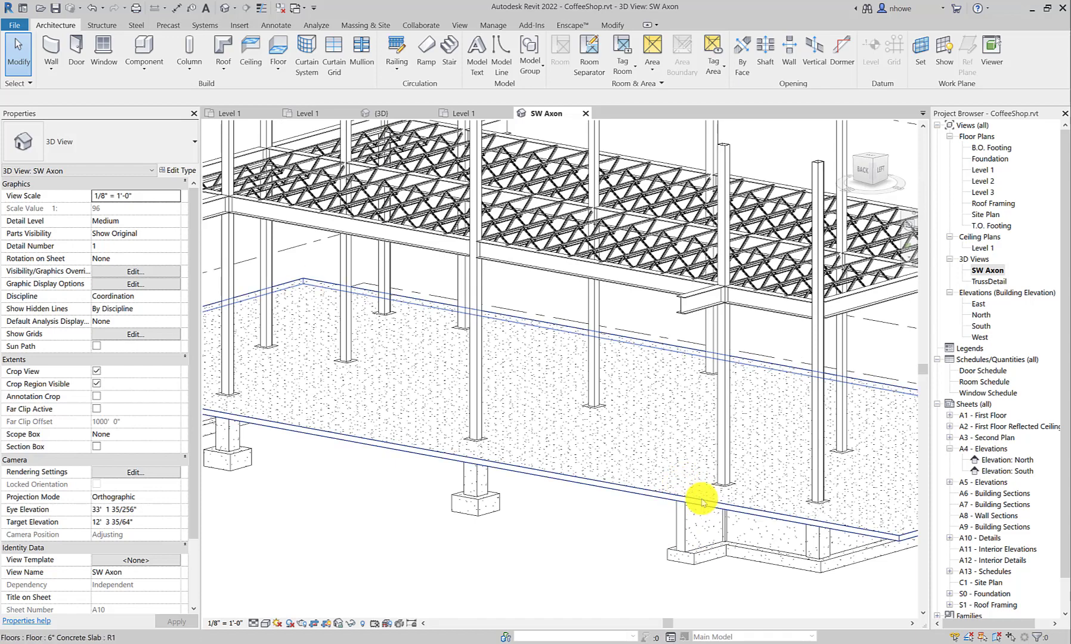
{"action": "scroll", "coordinate": [701, 503], "scroll_direction": "down", "scroll_amount": 3}
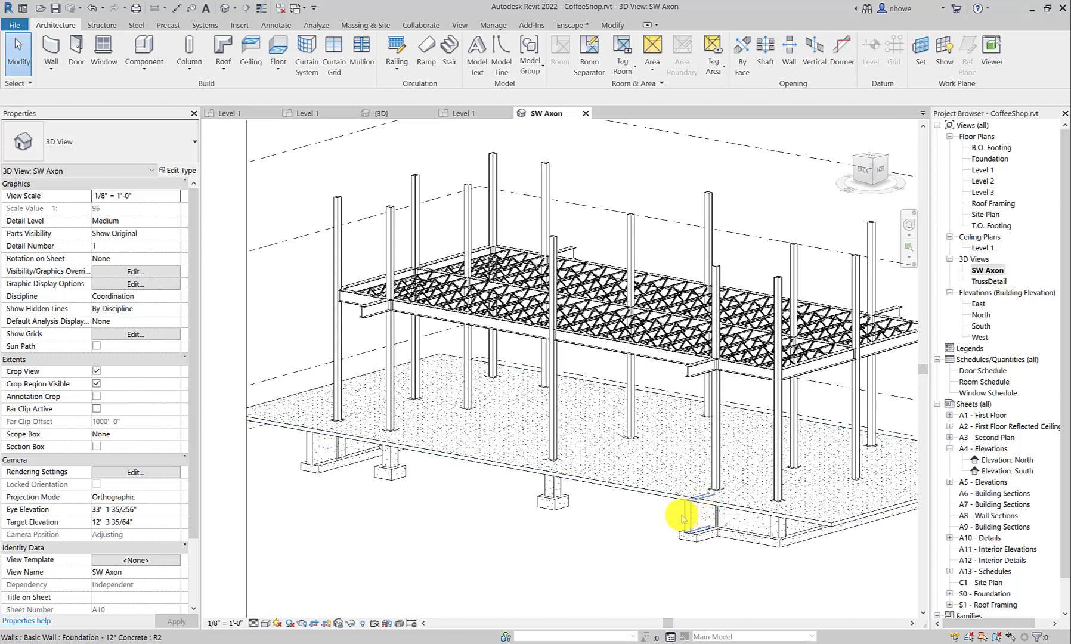
{"action": "middle_click_drag", "start_coordinate": [672, 529], "coordinate": [672, 566]}
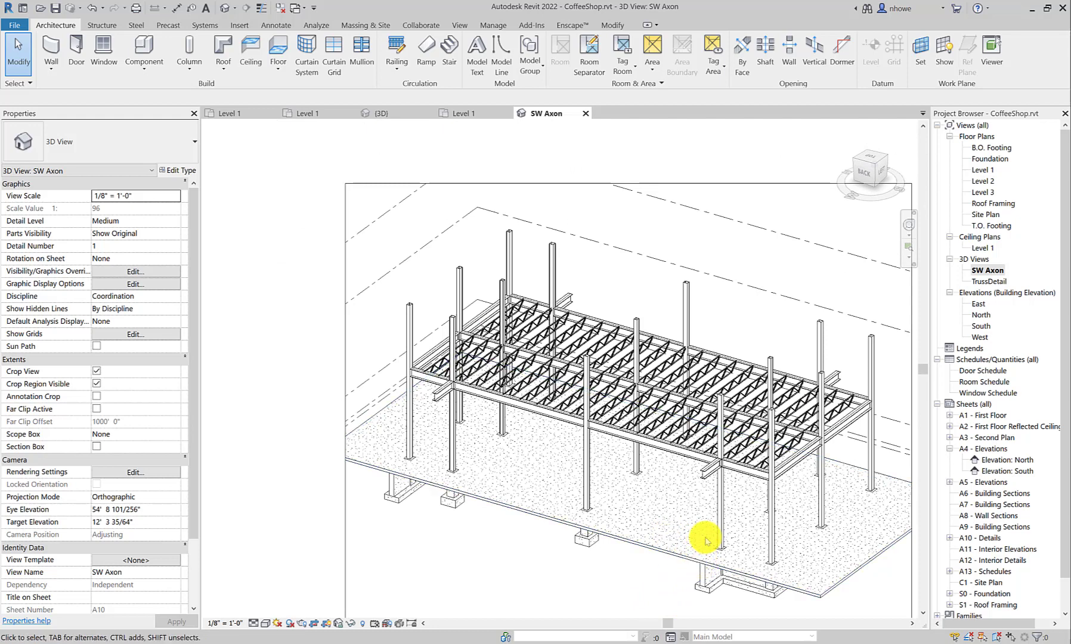
{"action": "scroll", "coordinate": [704, 540], "scroll_direction": "down", "scroll_amount": 2}
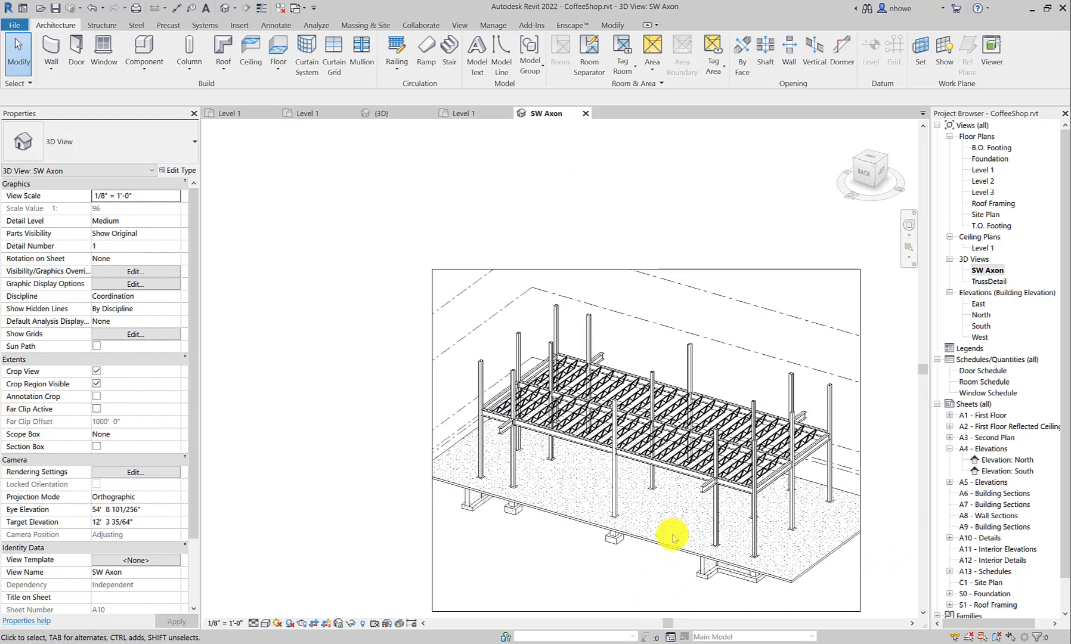